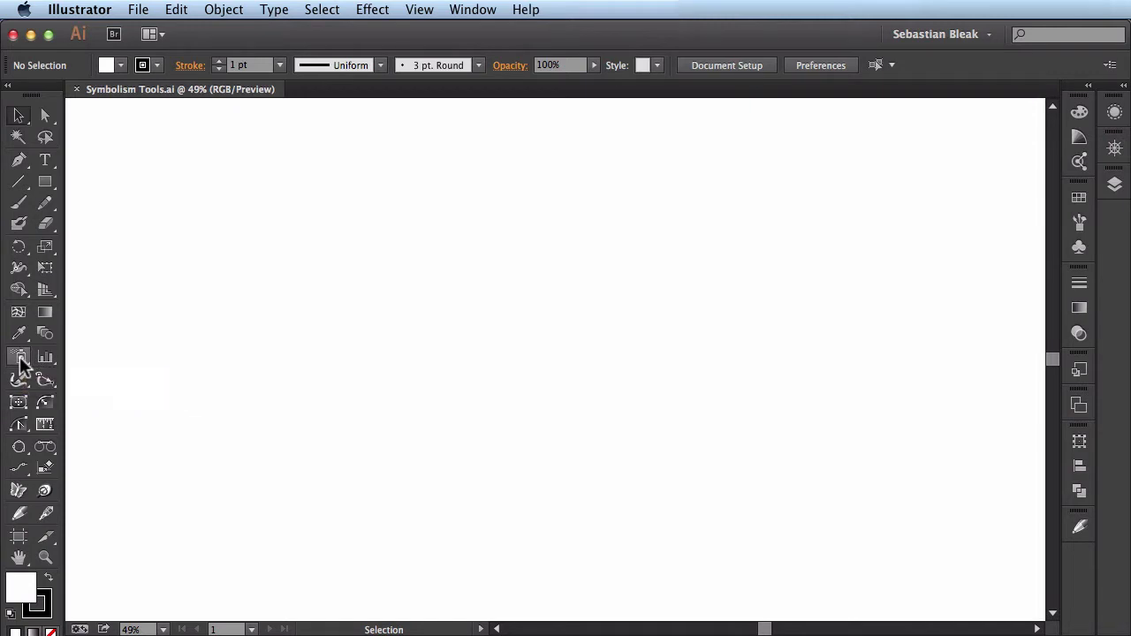
- Detach the symbolism tools into a floating panel and try the Symbol Sprayer on the empty artboard
{"action": "mouse_move", "coordinate": [21, 365]}
{"action": "left_mouse_down"}
{"action": "mouse_move", "coordinate": [77, 382]}
{"action": "mouse_move", "coordinate": [222, 376]}
{"action": "mouse_move", "coordinate": [243, 386]}
{"action": "left_mouse_up"}
{"action": "left_click_drag", "start_coordinate": [141, 382], "coordinate": [765, 246]}
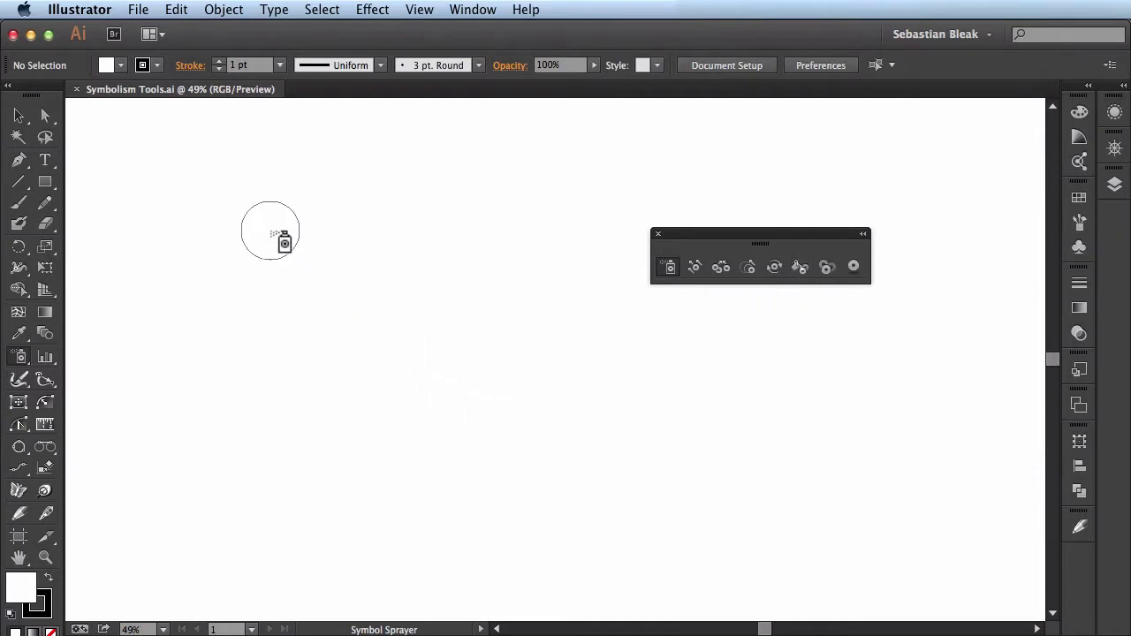
{"action": "left_click", "coordinate": [272, 234]}
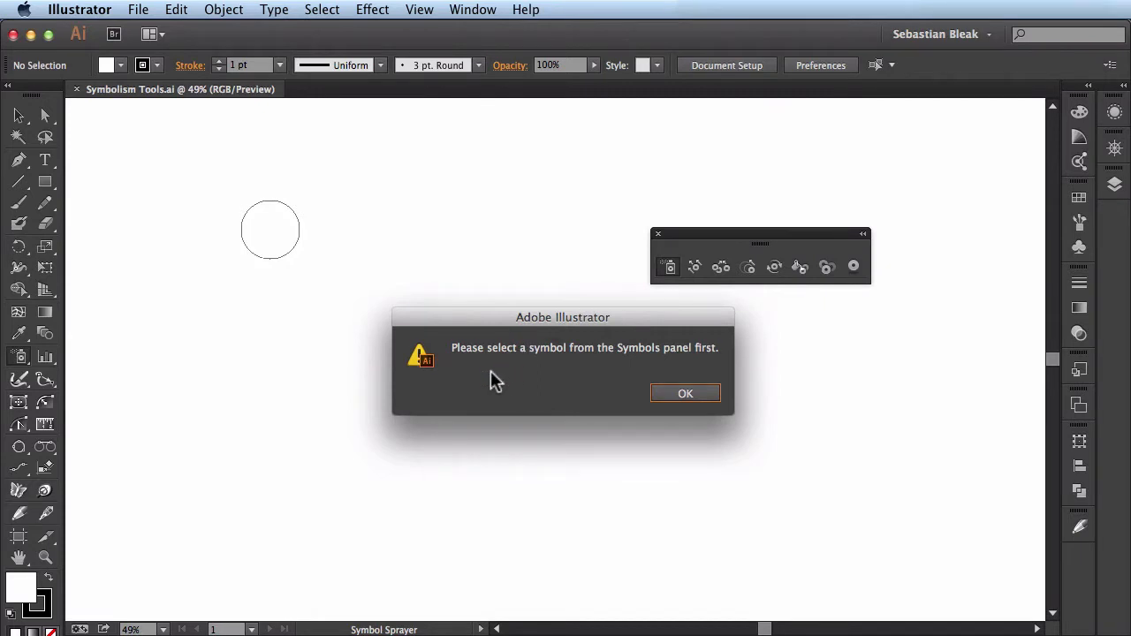
{"action": "left_click", "coordinate": [679, 391]}
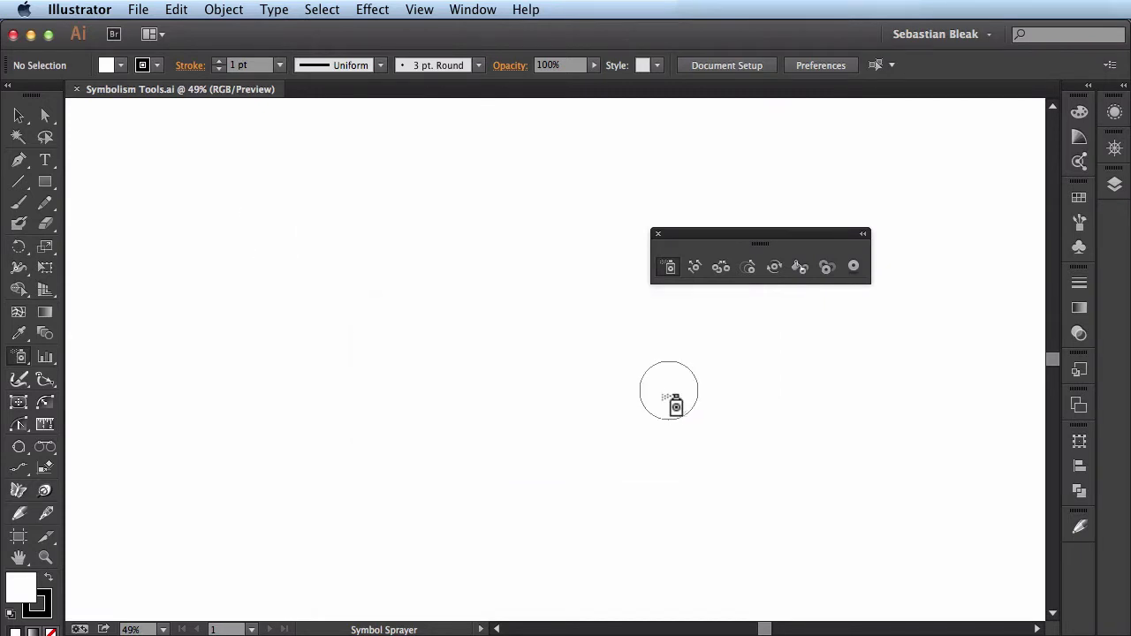
- Show the Symbols panel and move the floating symbolism tools clear of it
{"action": "left_click", "coordinate": [471, 10]}
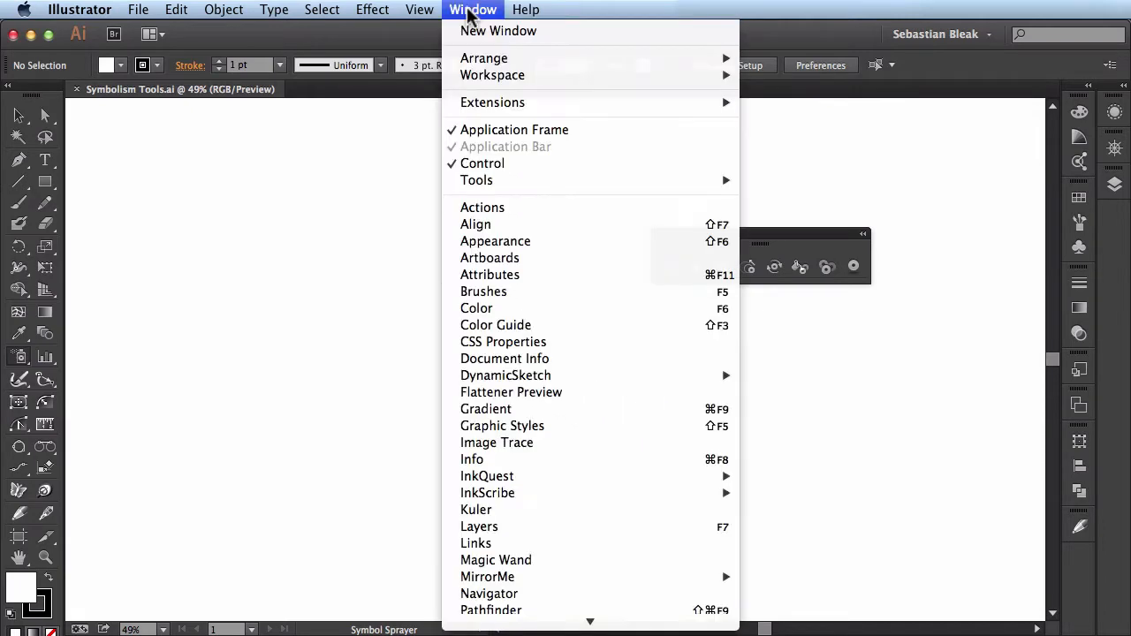
{"action": "scroll", "coordinate": [569, 374], "scroll_direction": "down", "scroll_amount": 10}
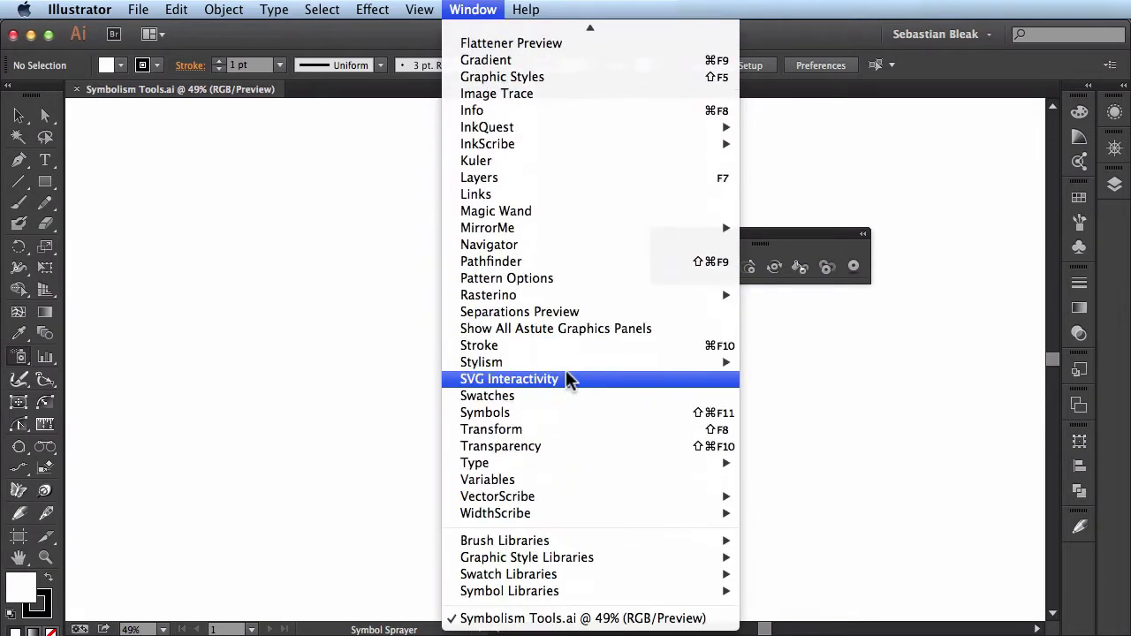
{"action": "left_click", "coordinate": [636, 411]}
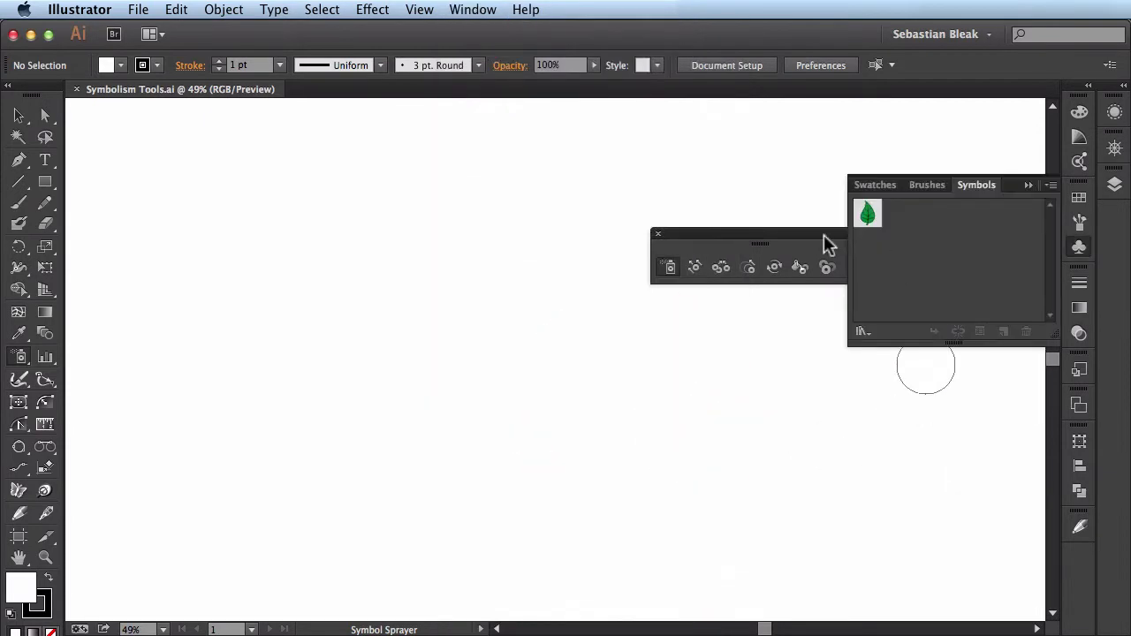
{"action": "left_click_drag", "start_coordinate": [800, 246], "coordinate": [750, 233]}
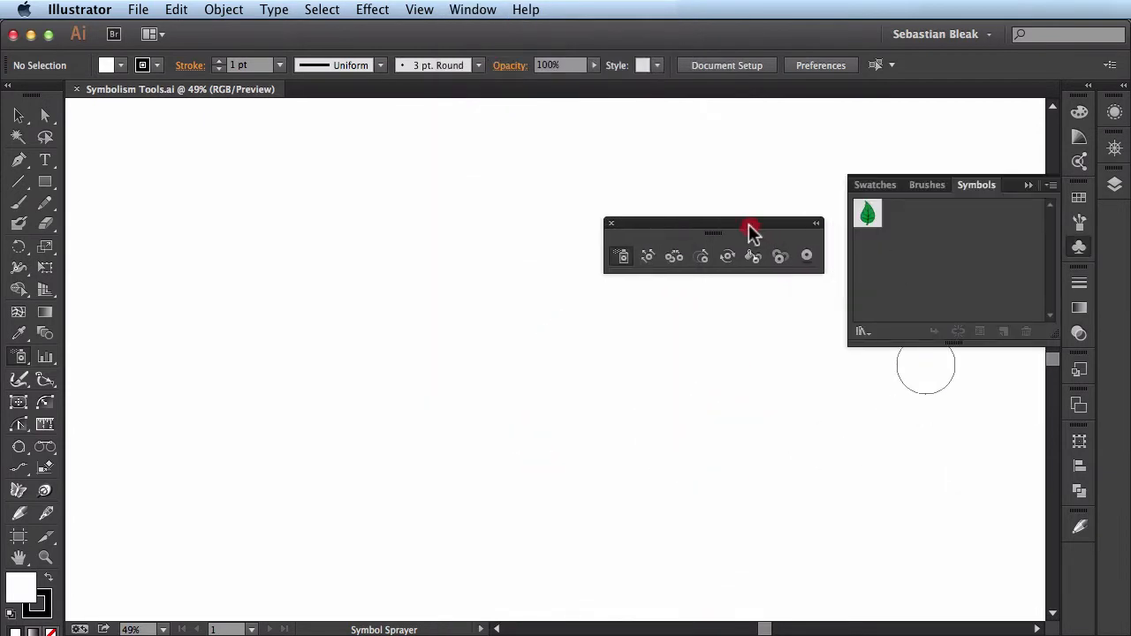
- Spray instances of the green leaf symbol across the artboard with the Symbol Sprayer
{"action": "left_click", "coordinate": [875, 228]}
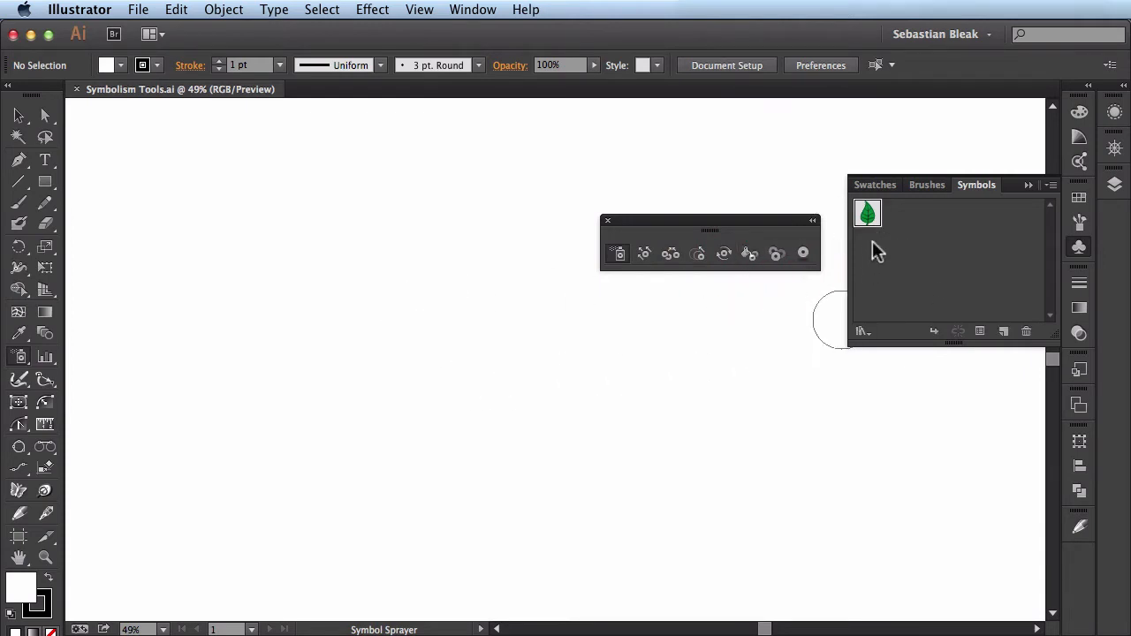
{"action": "mouse_move", "coordinate": [202, 270]}
{"action": "left_mouse_down"}
{"action": "mouse_move", "coordinate": [198, 336]}
{"action": "mouse_move", "coordinate": [316, 415]}
{"action": "mouse_move", "coordinate": [467, 321]}
{"action": "mouse_move", "coordinate": [394, 241]}
{"action": "mouse_move", "coordinate": [181, 493]}
{"action": "mouse_move", "coordinate": [253, 349]}
{"action": "mouse_move", "coordinate": [430, 417]}
{"action": "mouse_move", "coordinate": [654, 472]}
{"action": "mouse_move", "coordinate": [788, 434]}
{"action": "mouse_move", "coordinate": [612, 324]}
{"action": "mouse_move", "coordinate": [387, 368]}
{"action": "mouse_move", "coordinate": [393, 448]}
{"action": "mouse_move", "coordinate": [565, 499]}
{"action": "mouse_move", "coordinate": [702, 506]}
{"action": "mouse_move", "coordinate": [558, 375]}
{"action": "mouse_move", "coordinate": [513, 211]}
{"action": "mouse_move", "coordinate": [404, 108]}
{"action": "mouse_move", "coordinate": [218, 214]}
{"action": "mouse_move", "coordinate": [362, 295]}
{"action": "mouse_move", "coordinate": [321, 447]}
{"action": "mouse_move", "coordinate": [212, 419]}
{"action": "left_mouse_up"}
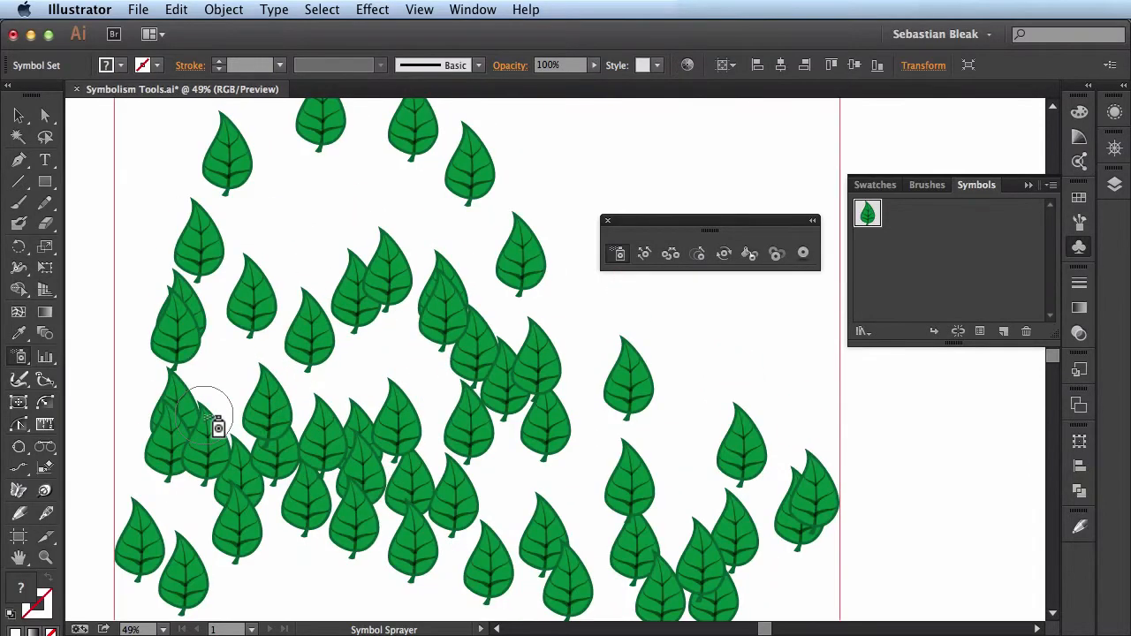
{"action": "key", "text": "super+0"}
{"action": "left_click_drag", "start_coordinate": [328, 341], "coordinate": [303, 397]}
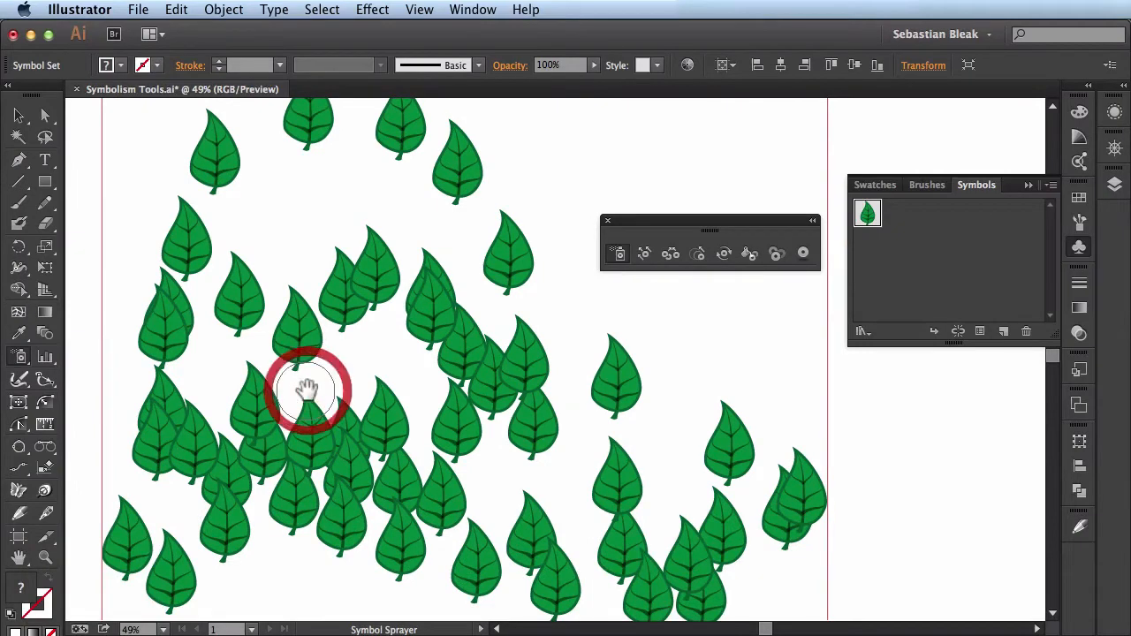
- Shift the leaves in the middle of the symbol set with the Symbol Shifter and review the tool's options
{"action": "left_click", "coordinate": [646, 254]}
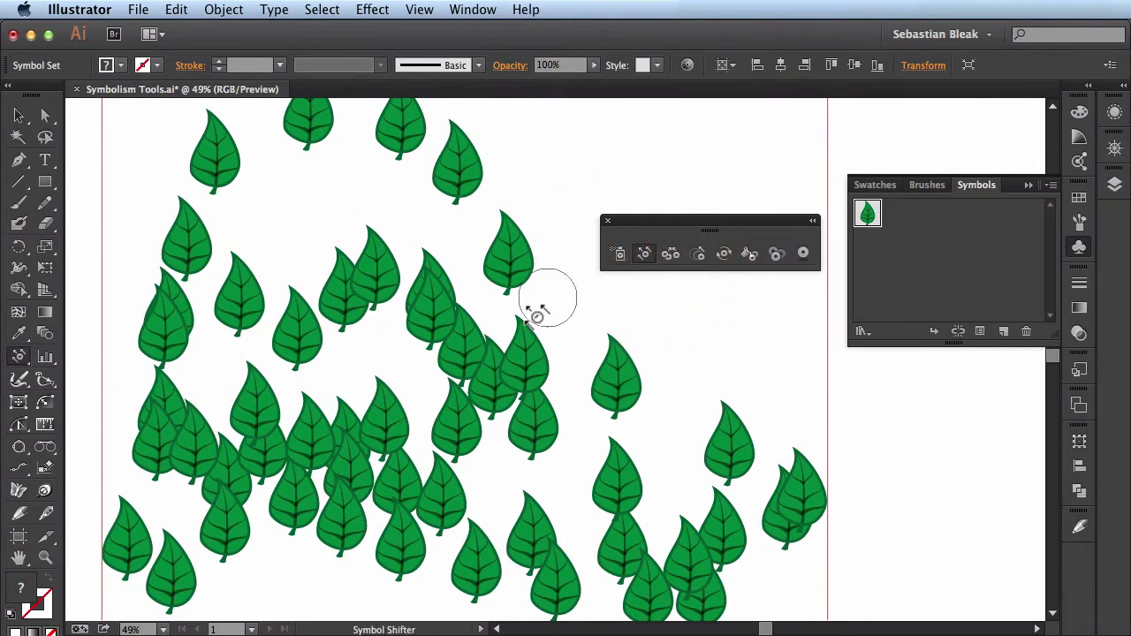
{"action": "mouse_move", "coordinate": [502, 378]}
{"action": "left_mouse_down"}
{"action": "mouse_move", "coordinate": [384, 330]}
{"action": "mouse_move", "coordinate": [328, 347]}
{"action": "mouse_move", "coordinate": [405, 508]}
{"action": "mouse_move", "coordinate": [529, 462]}
{"action": "mouse_move", "coordinate": [485, 332]}
{"action": "mouse_move", "coordinate": [407, 320]}
{"action": "mouse_move", "coordinate": [346, 406]}
{"action": "mouse_move", "coordinate": [297, 437]}
{"action": "mouse_move", "coordinate": [295, 341]}
{"action": "mouse_move", "coordinate": [489, 324]}
{"action": "mouse_move", "coordinate": [453, 272]}
{"action": "mouse_move", "coordinate": [372, 274]}
{"action": "mouse_move", "coordinate": [468, 349]}
{"action": "mouse_move", "coordinate": [505, 363]}
{"action": "mouse_move", "coordinate": [388, 316]}
{"action": "left_mouse_up"}
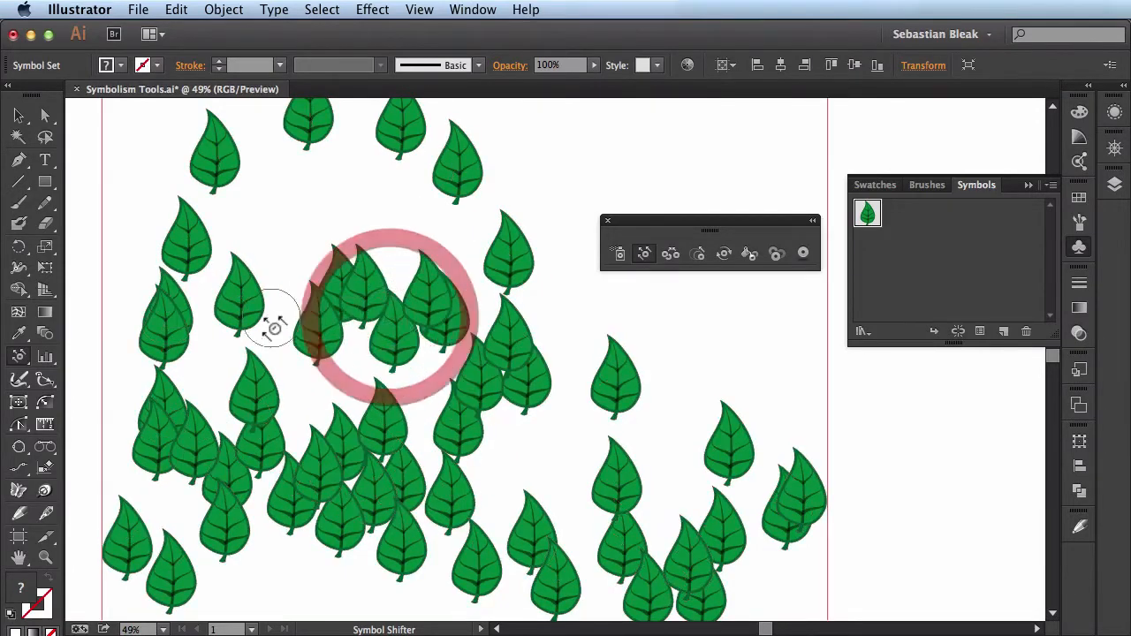
{"action": "mouse_move", "coordinate": [252, 480]}
{"action": "left_mouse_down"}
{"action": "mouse_move", "coordinate": [319, 411]}
{"action": "mouse_move", "coordinate": [340, 361]}
{"action": "left_mouse_up"}
{"action": "left_click_drag", "start_coordinate": [341, 447], "coordinate": [321, 350]}
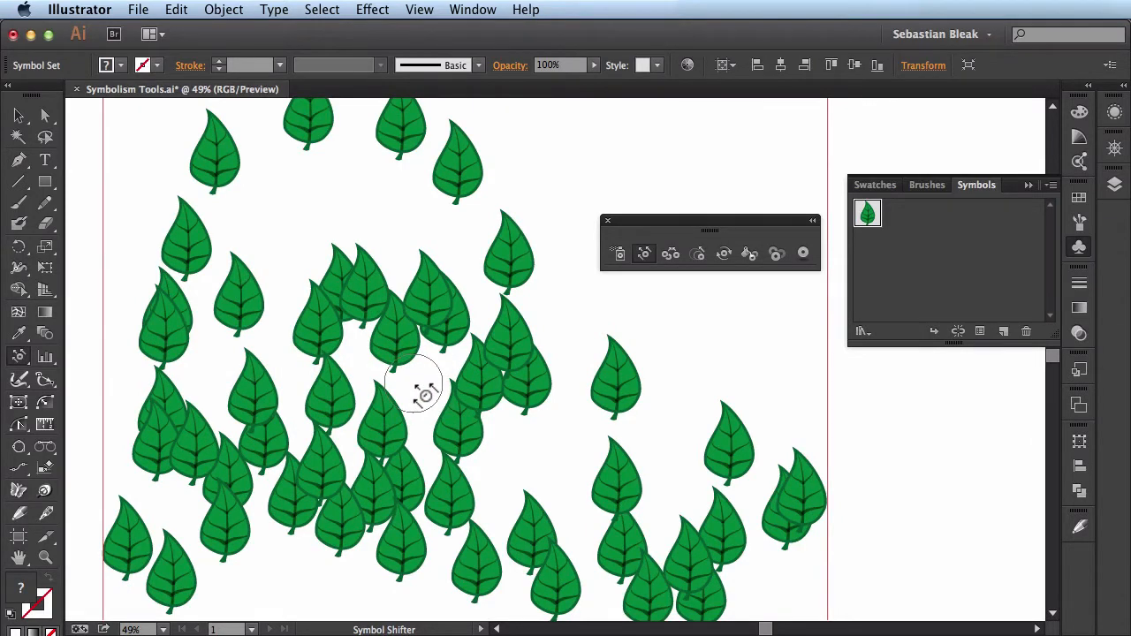
{"action": "key", "text": "Return"}
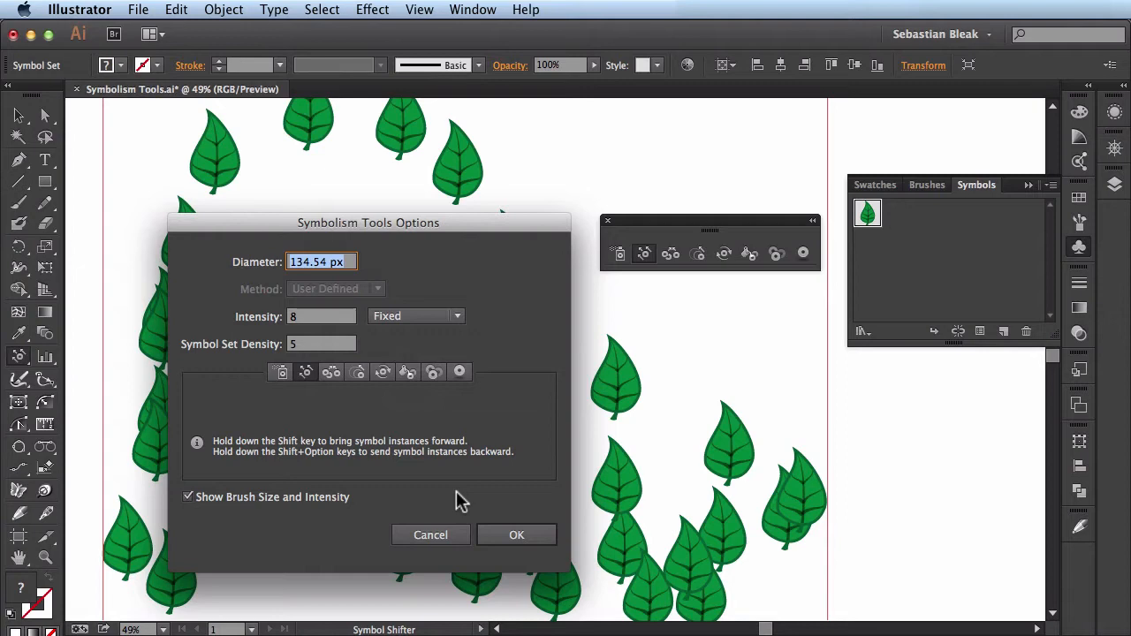
{"action": "left_click", "coordinate": [491, 535]}
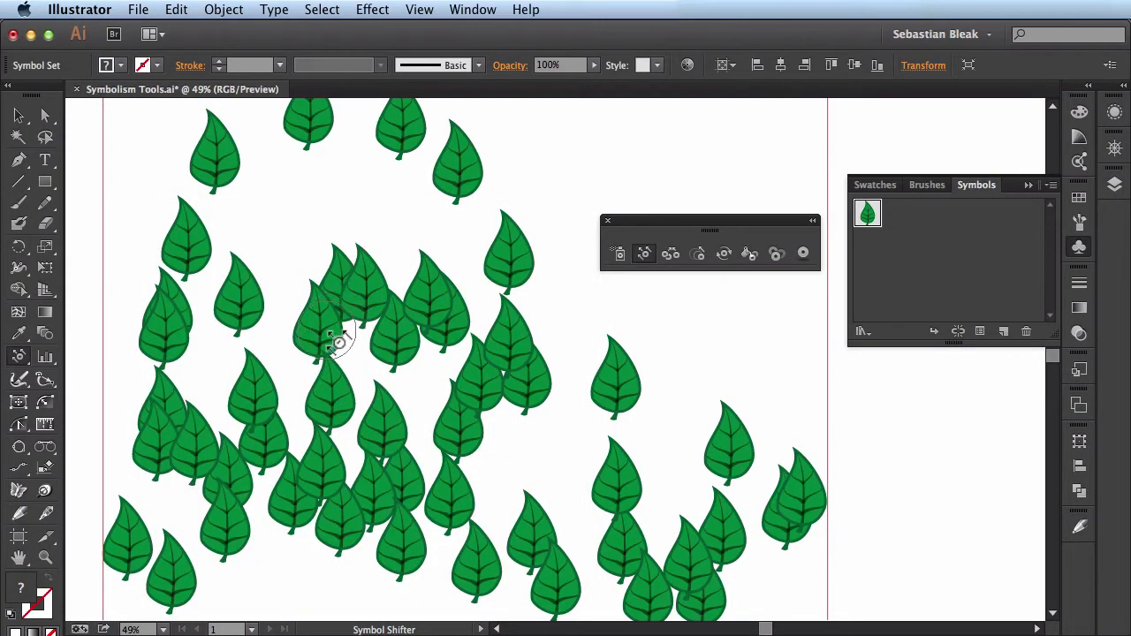
- Nudge the front leaf of the overlapping pair in the central cluster slightly left with the Symbol Shifter
{"action": "key", "text": "super+space"}
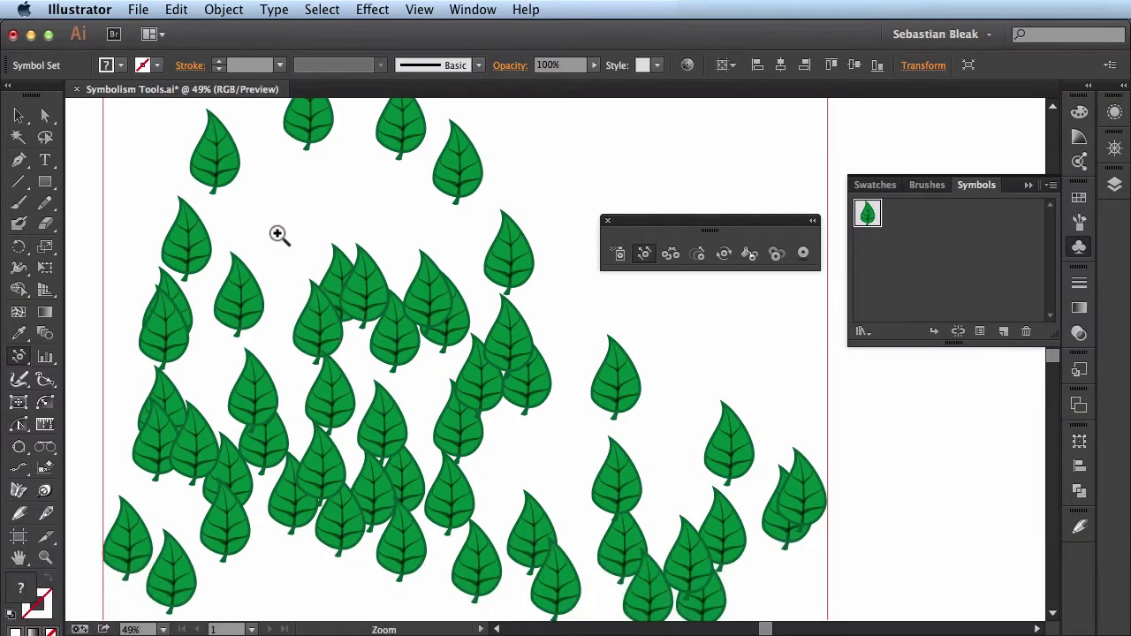
{"action": "left_click_drag", "start_coordinate": [278, 234], "coordinate": [548, 411]}
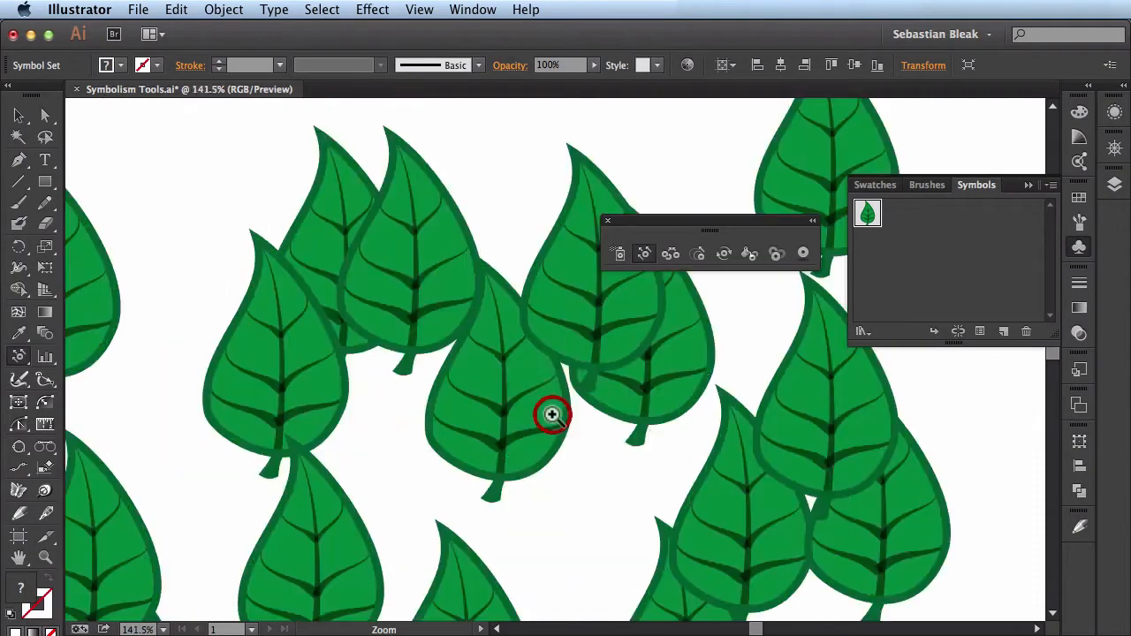
{"action": "key", "text": "space"}
{"action": "left_click_drag", "start_coordinate": [414, 405], "coordinate": [354, 429]}
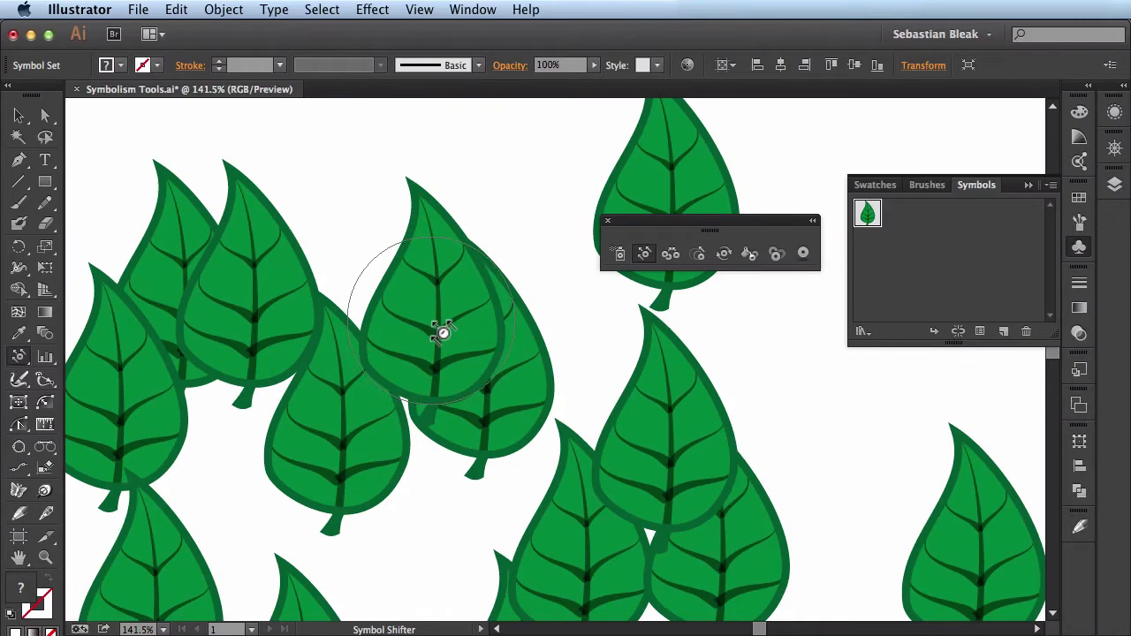
{"action": "mouse_move", "coordinate": [442, 332]}
{"action": "left_mouse_down"}
{"action": "mouse_move", "coordinate": [374, 296]}
{"action": "mouse_move", "coordinate": [399, 336]}
{"action": "mouse_move", "coordinate": [430, 327]}
{"action": "mouse_move", "coordinate": [420, 327]}
{"action": "left_mouse_up"}
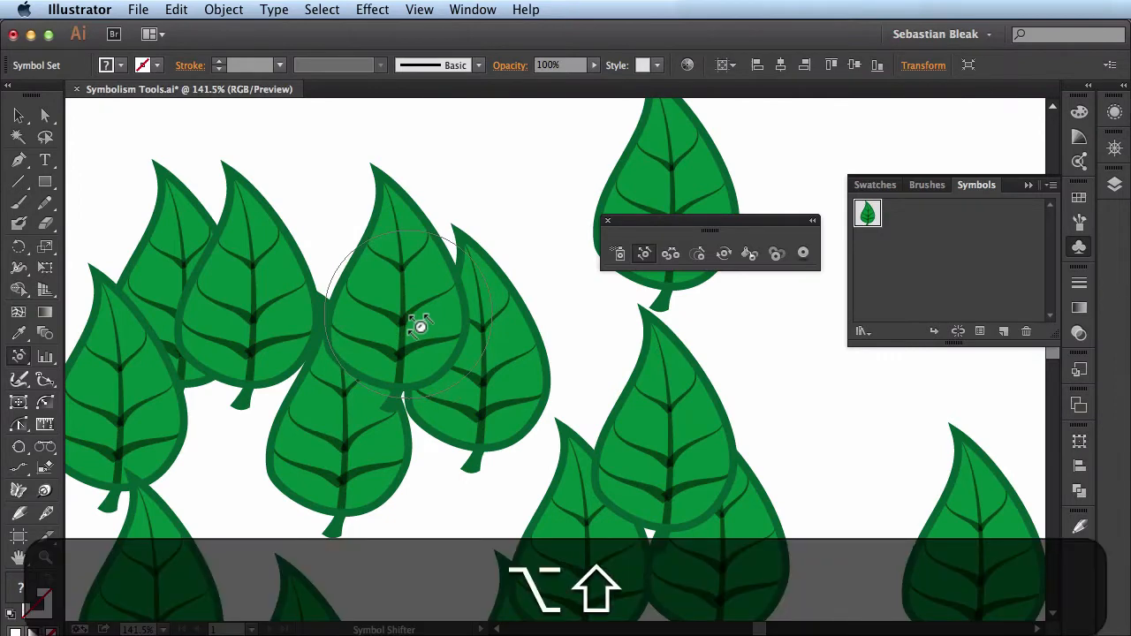
- Restack the overlapping leaves with the Symbol Shifter: send the nudged leaf backward and forward again, and bring the partly hidden leaf to its left forward
{"action": "left_click", "coordinate": [420, 327], "text": "alt+shift"}
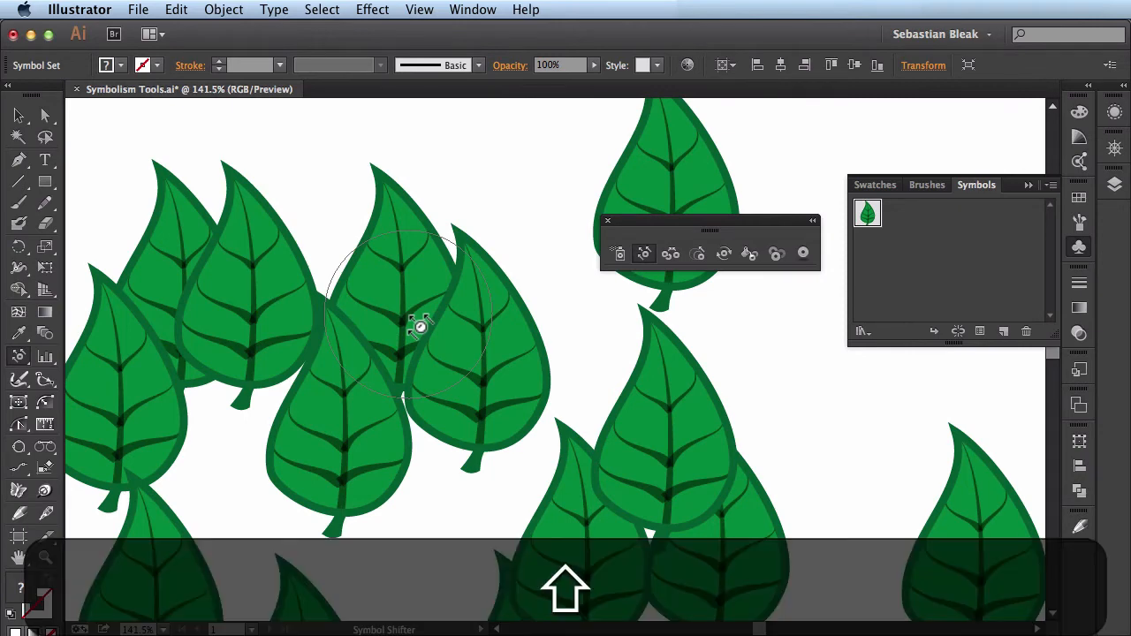
{"action": "left_click", "coordinate": [420, 327], "text": "shift"}
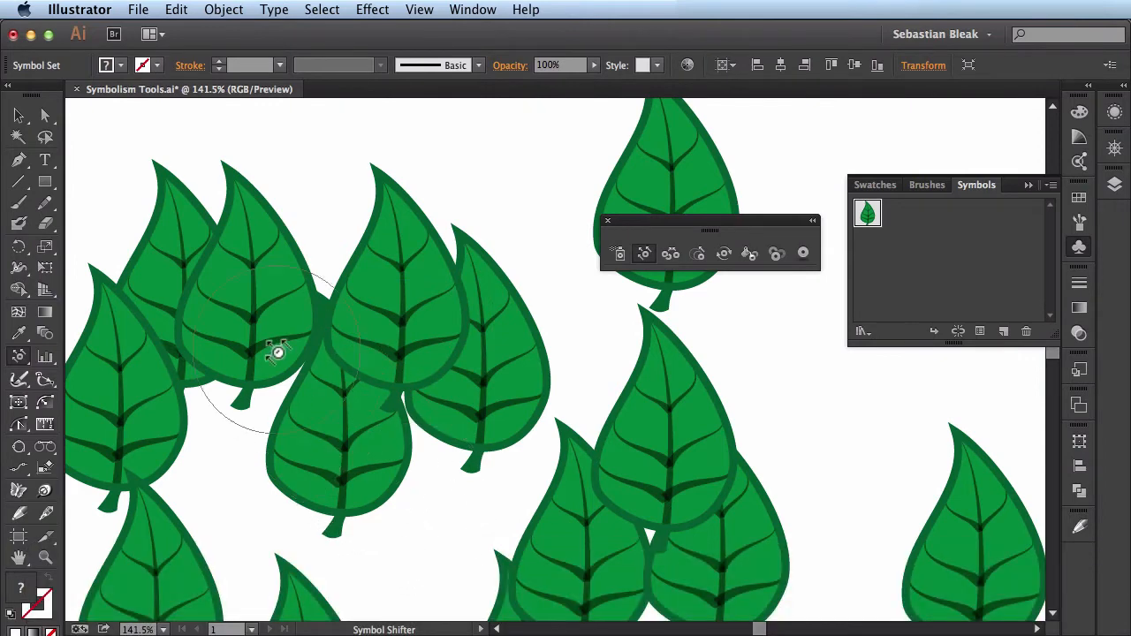
{"action": "left_click", "coordinate": [177, 270], "text": "shift"}
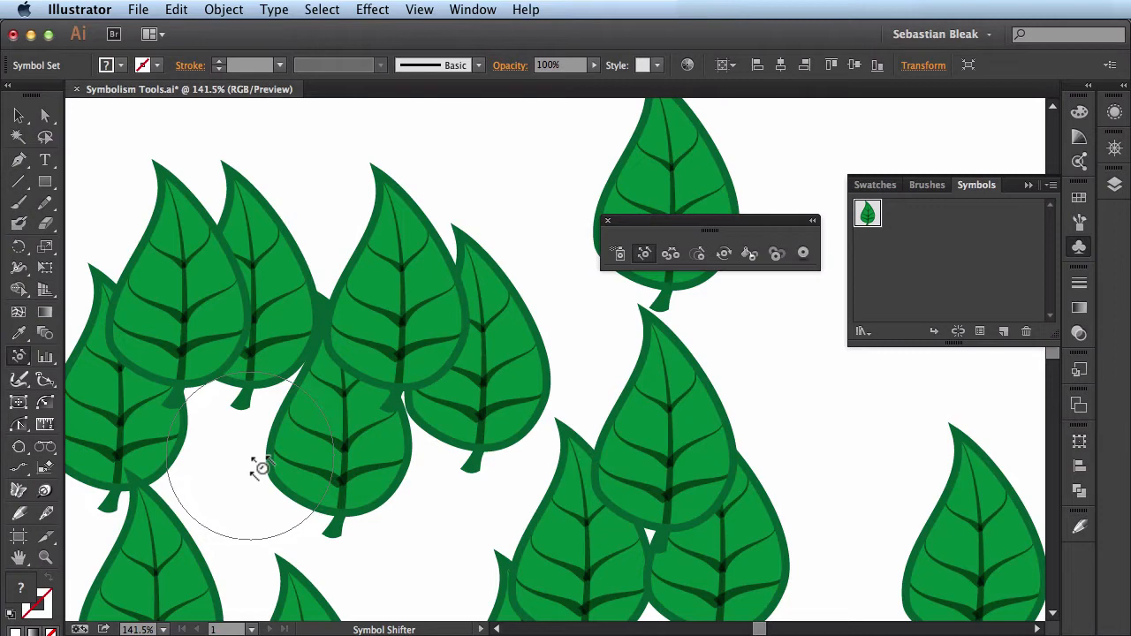
- Pull the leaves in the central cluster closer together with the Symbol Scruncher and review the tool's options
{"action": "key", "text": "super+0"}
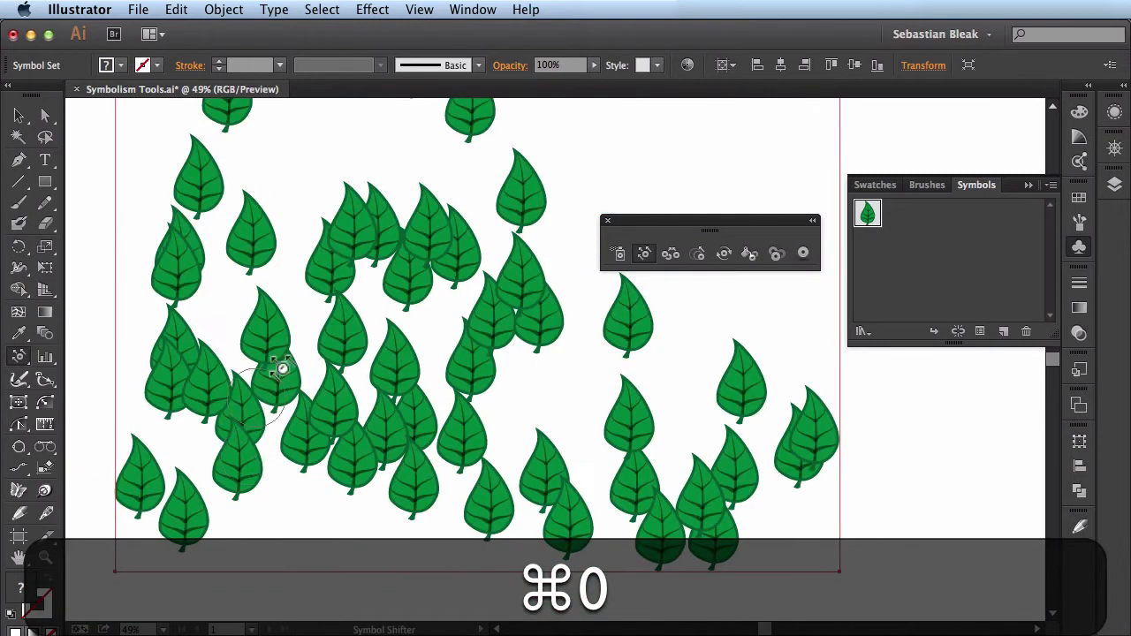
{"action": "key", "text": "space"}
{"action": "mouse_move", "coordinate": [433, 316]}
{"action": "left_mouse_down"}
{"action": "mouse_move", "coordinate": [398, 379]}
{"action": "mouse_move", "coordinate": [424, 400]}
{"action": "left_mouse_up"}
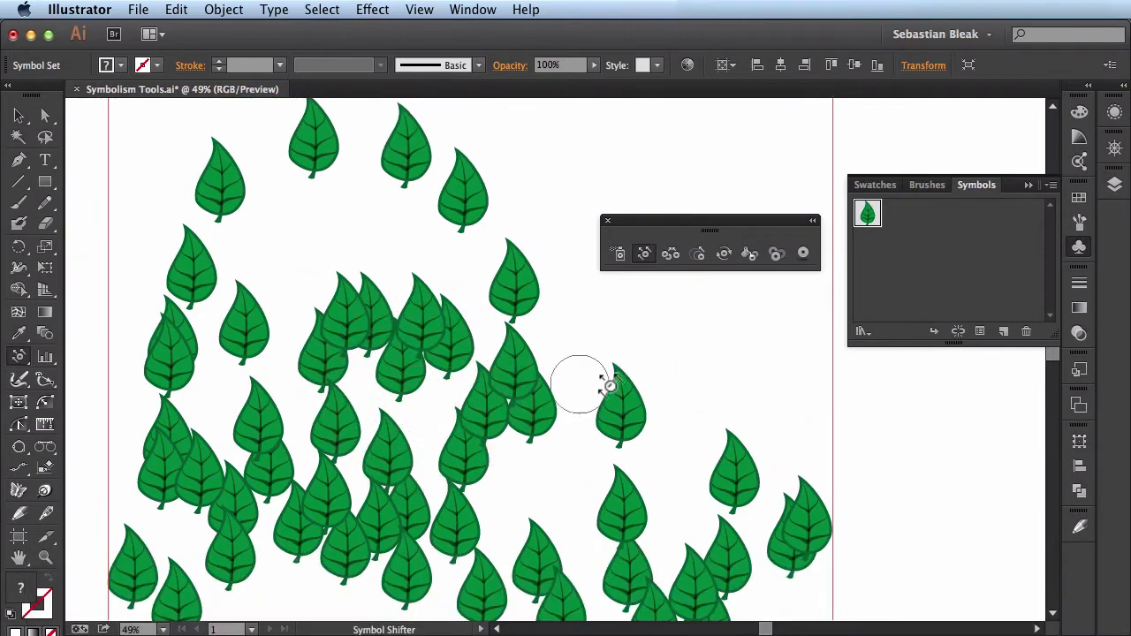
{"action": "left_click", "coordinate": [671, 254]}
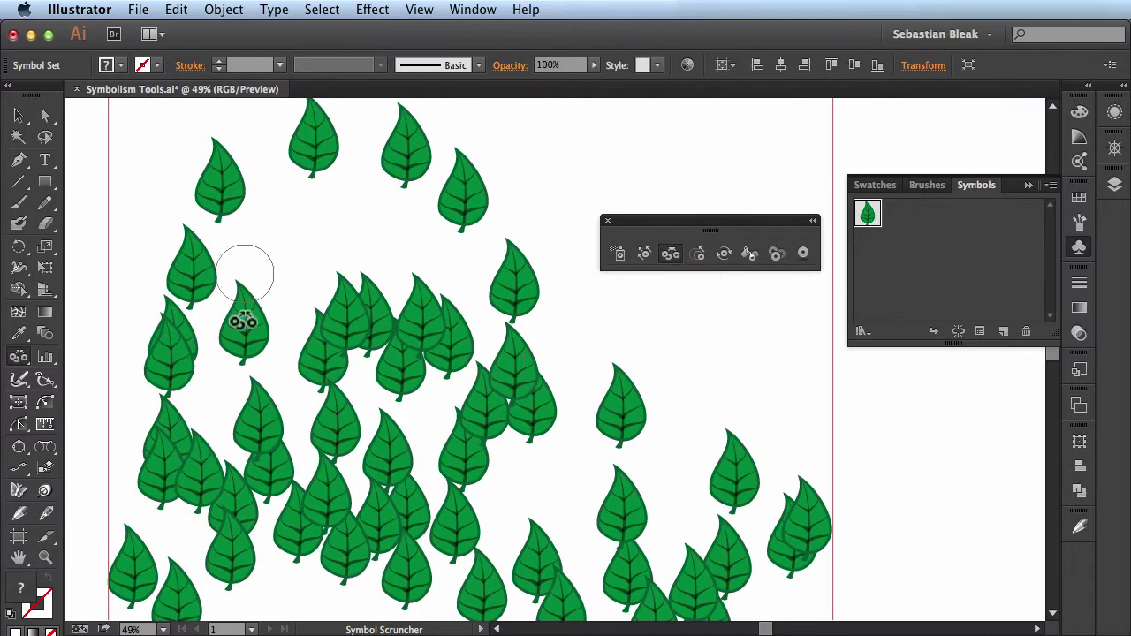
{"action": "left_click", "coordinate": [500, 434]}
{"action": "mouse_move", "coordinate": [501, 434]}
{"action": "left_mouse_down"}
{"action": "mouse_move", "coordinate": [466, 390]}
{"action": "mouse_move", "coordinate": [395, 346]}
{"action": "mouse_move", "coordinate": [351, 384]}
{"action": "mouse_move", "coordinate": [381, 436]}
{"action": "mouse_move", "coordinate": [401, 372]}
{"action": "mouse_move", "coordinate": [449, 379]}
{"action": "mouse_move", "coordinate": [414, 415]}
{"action": "left_mouse_up"}
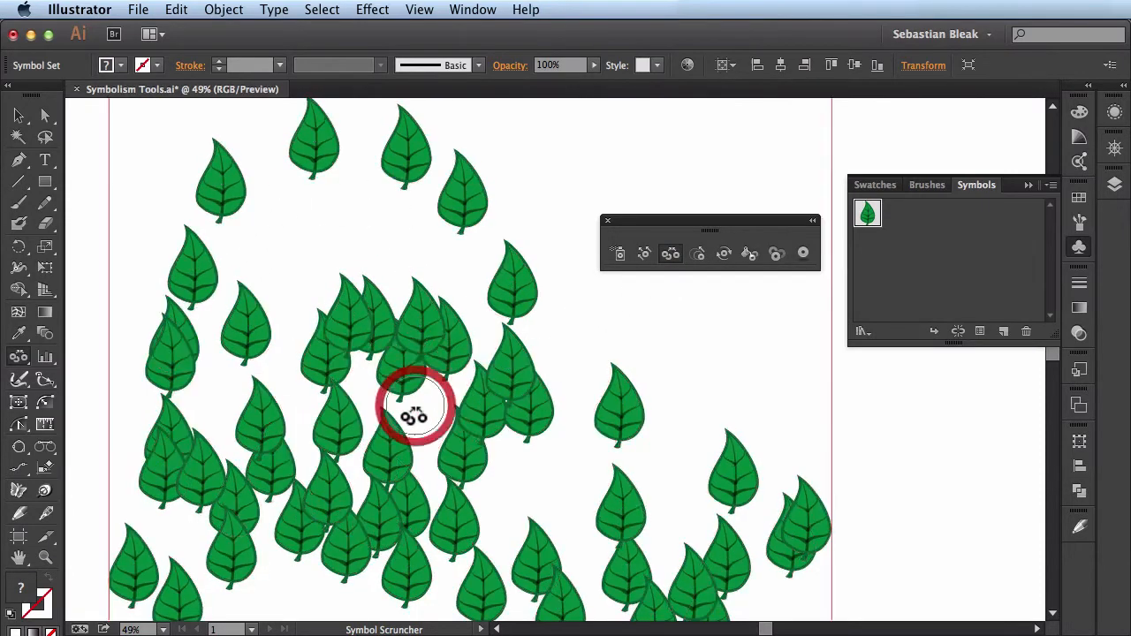
{"action": "mouse_move", "coordinate": [423, 367]}
{"action": "left_mouse_down"}
{"action": "mouse_move", "coordinate": [429, 405]}
{"action": "mouse_move", "coordinate": [430, 328]}
{"action": "mouse_move", "coordinate": [412, 324]}
{"action": "mouse_move", "coordinate": [424, 358]}
{"action": "mouse_move", "coordinate": [389, 340]}
{"action": "left_mouse_up"}
{"action": "left_click", "coordinate": [422, 351]}
{"action": "left_click", "coordinate": [404, 327]}
{"action": "mouse_move", "coordinate": [357, 379]}
{"action": "left_mouse_down"}
{"action": "mouse_move", "coordinate": [343, 430]}
{"action": "mouse_move", "coordinate": [374, 344]}
{"action": "mouse_move", "coordinate": [422, 360]}
{"action": "left_mouse_up"}
{"action": "left_click", "coordinate": [397, 356]}
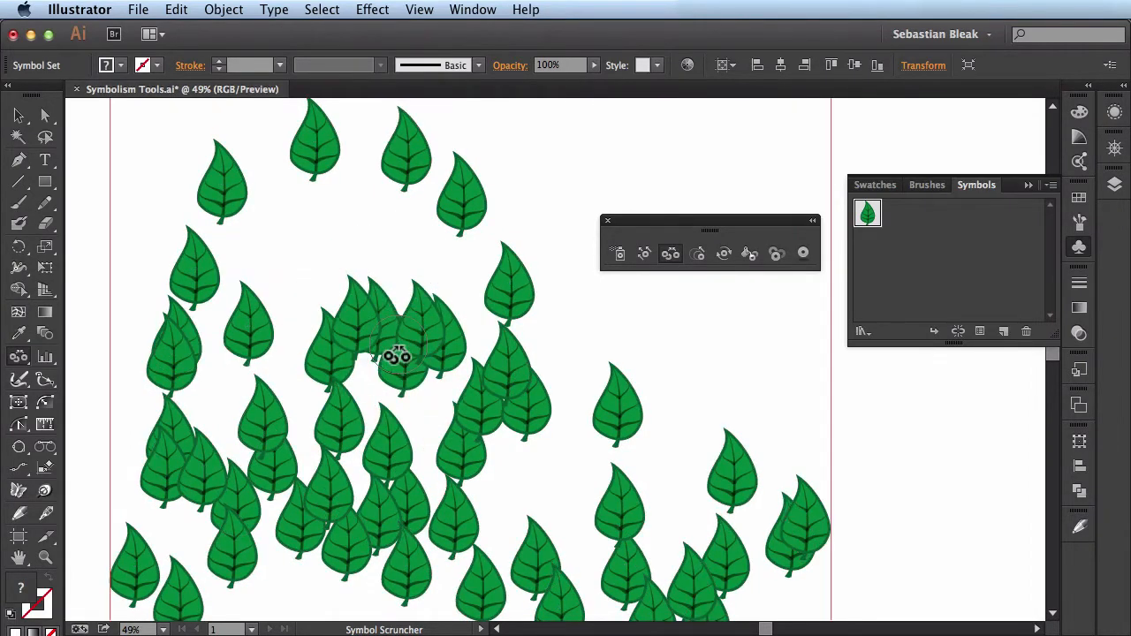
{"action": "key", "text": "Return"}
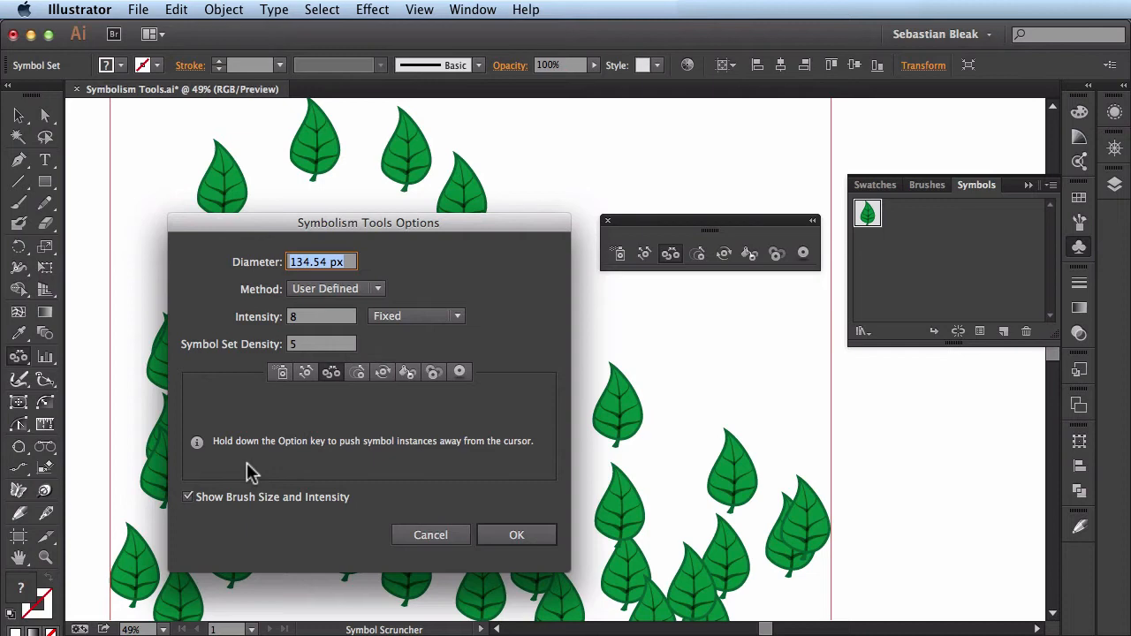
{"action": "left_click", "coordinate": [516, 534]}
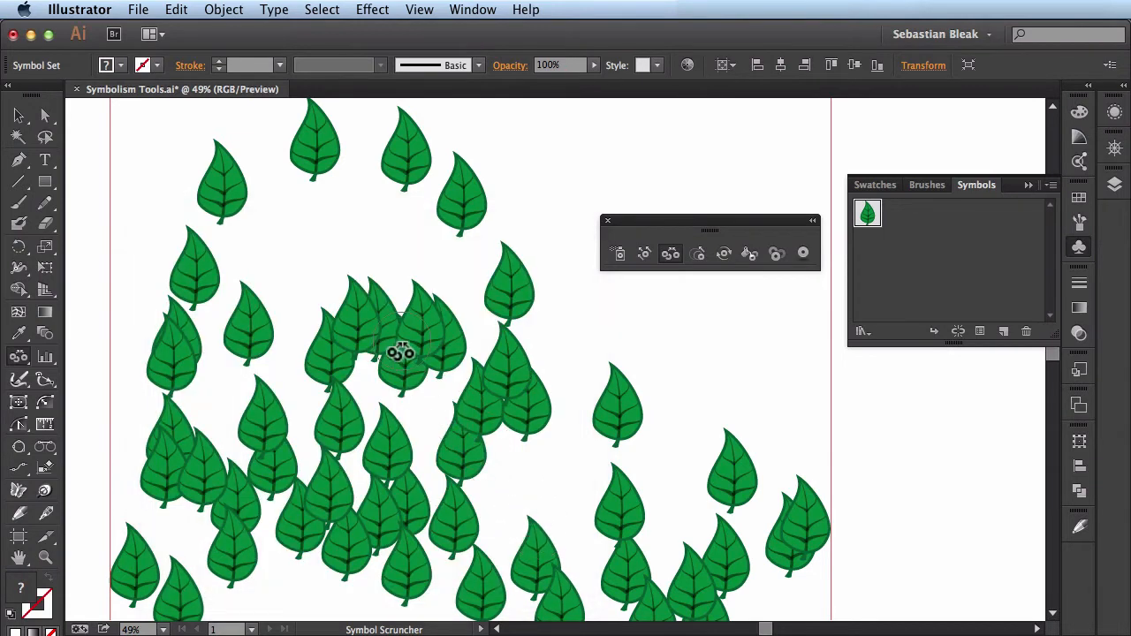
- Push the central leaves apart with the Symbol Scruncher and gather them together again
{"action": "mouse_move", "coordinate": [399, 353]}
{"action": "left_mouse_down"}
{"action": "mouse_move", "coordinate": [399, 330]}
{"action": "mouse_move", "coordinate": [362, 341]}
{"action": "mouse_move", "coordinate": [412, 328]}
{"action": "mouse_move", "coordinate": [379, 362]}
{"action": "mouse_move", "coordinate": [358, 336]}
{"action": "mouse_move", "coordinate": [379, 325]}
{"action": "mouse_move", "coordinate": [336, 349]}
{"action": "mouse_move", "coordinate": [324, 330]}
{"action": "mouse_move", "coordinate": [354, 346]}
{"action": "mouse_move", "coordinate": [361, 303]}
{"action": "mouse_move", "coordinate": [345, 283]}
{"action": "mouse_move", "coordinate": [368, 324]}
{"action": "mouse_move", "coordinate": [375, 297]}
{"action": "mouse_move", "coordinate": [408, 329]}
{"action": "mouse_move", "coordinate": [391, 350]}
{"action": "mouse_move", "coordinate": [423, 333]}
{"action": "mouse_move", "coordinate": [397, 351]}
{"action": "mouse_move", "coordinate": [379, 446]}
{"action": "mouse_move", "coordinate": [331, 469]}
{"action": "mouse_move", "coordinate": [303, 398]}
{"action": "mouse_move", "coordinate": [392, 279]}
{"action": "mouse_move", "coordinate": [386, 369]}
{"action": "left_mouse_up"}
{"action": "key", "text": "alt"}
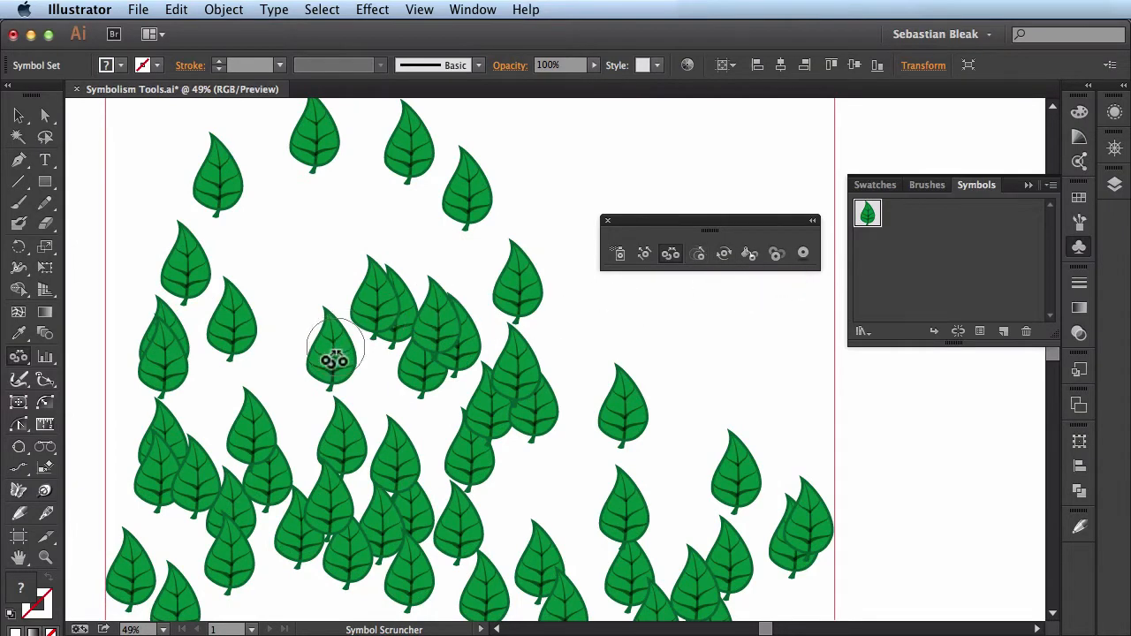
{"action": "left_click_drag", "start_coordinate": [333, 367], "coordinate": [337, 366]}
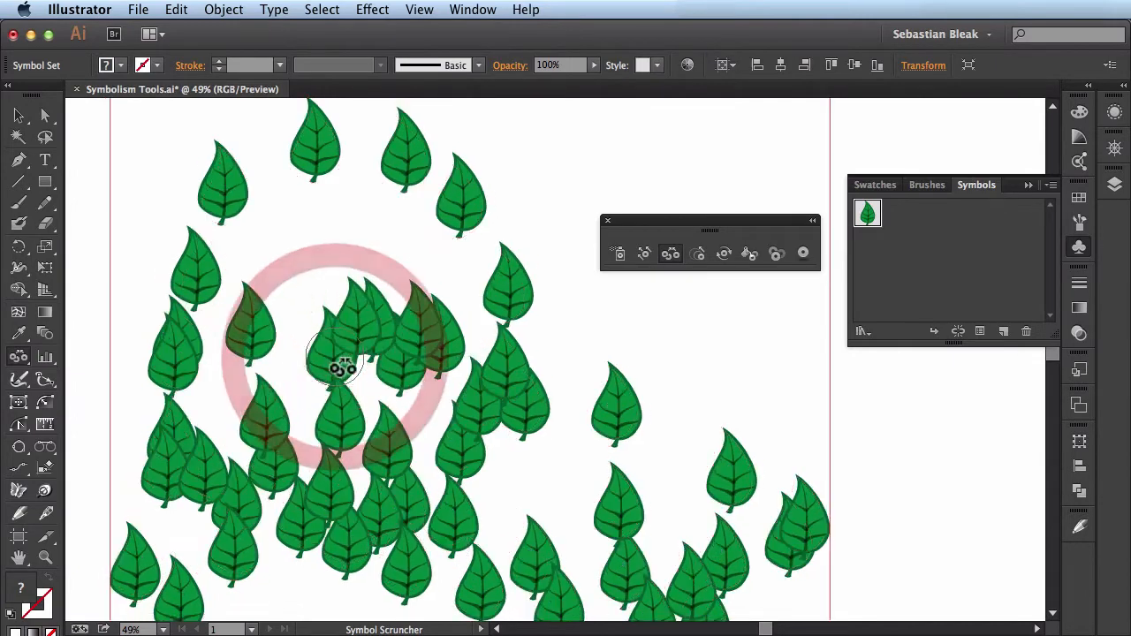
- Enlarge the single leaf beside the central cluster with the Symbol Sizer and review the tool's options
{"action": "left_click", "coordinate": [697, 256]}
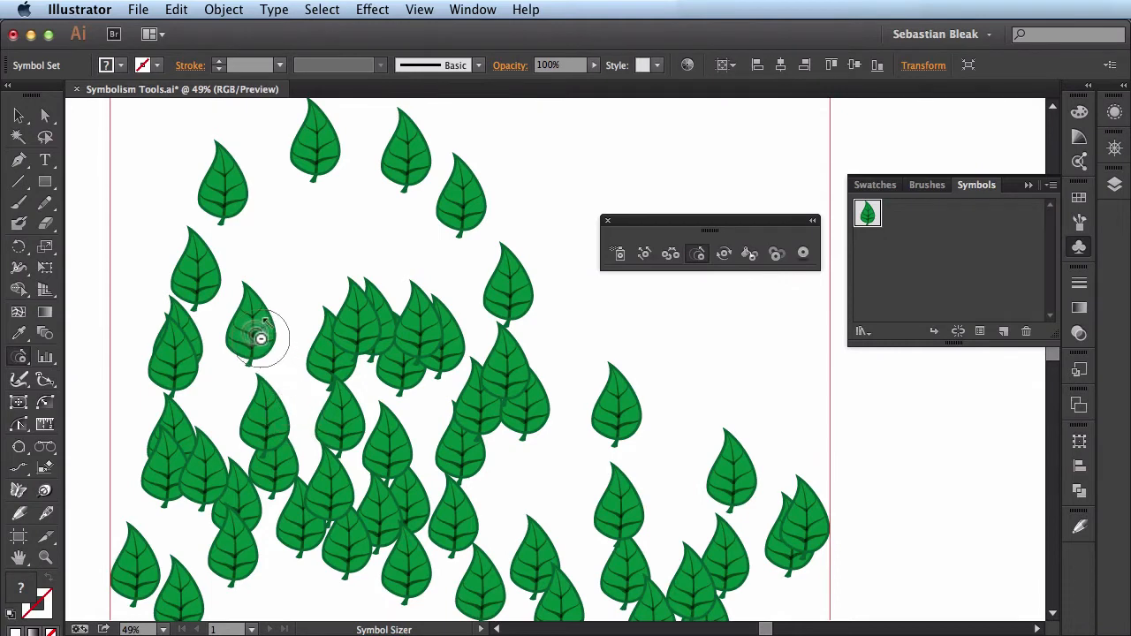
{"action": "left_click_drag", "start_coordinate": [260, 339], "coordinate": [260, 339]}
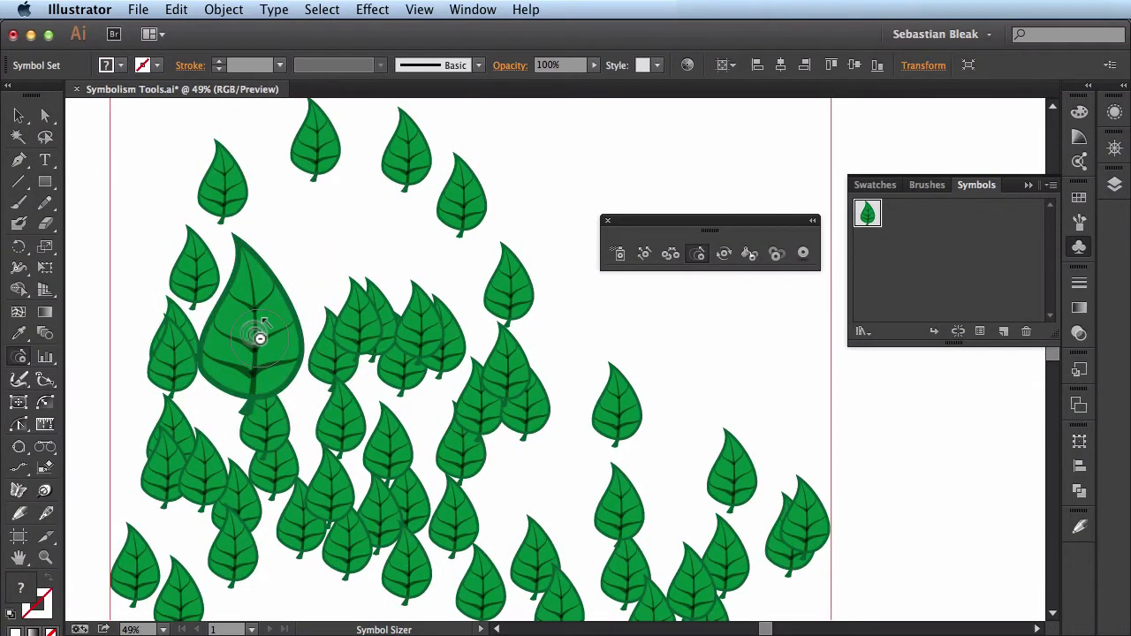
{"action": "key", "text": "Return"}
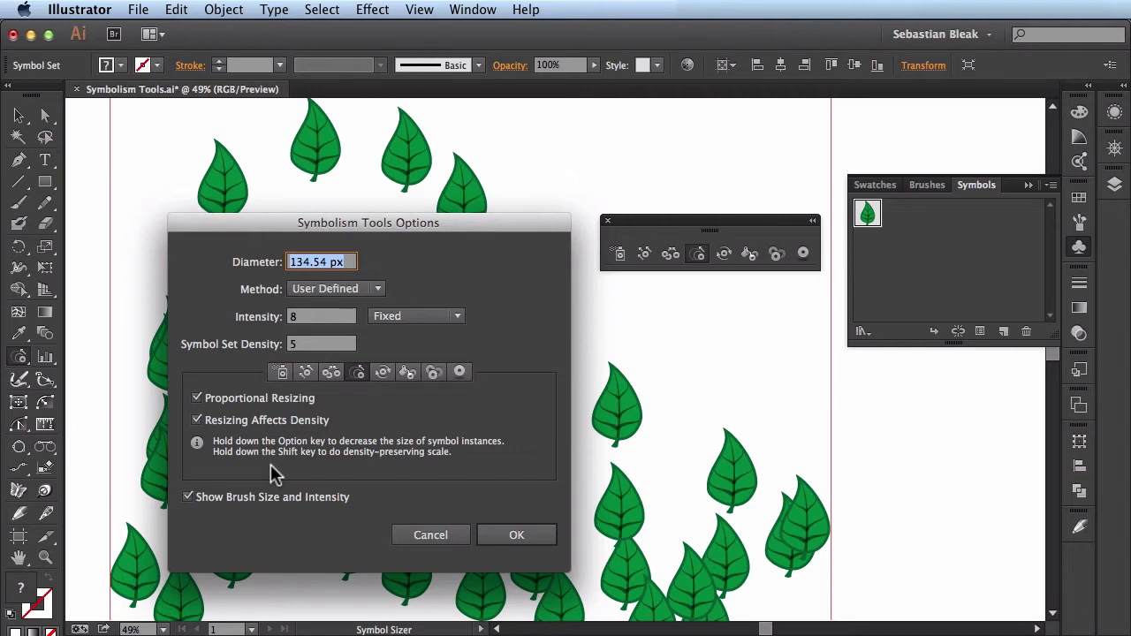
{"action": "left_click", "coordinate": [513, 535]}
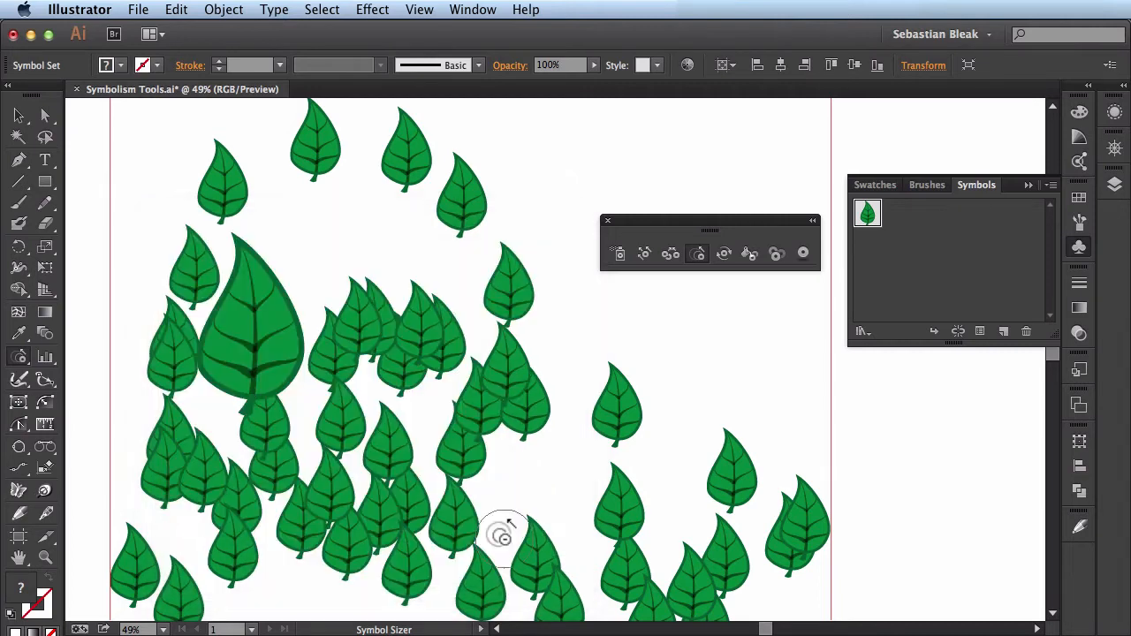
- Enlarge the single leaf beside the central cluster further with the Symbol Sizer, then shrink it back to about its neighbours' size
{"action": "left_click_drag", "start_coordinate": [250, 343], "coordinate": [250, 343]}
{"action": "key", "text": "alt"}
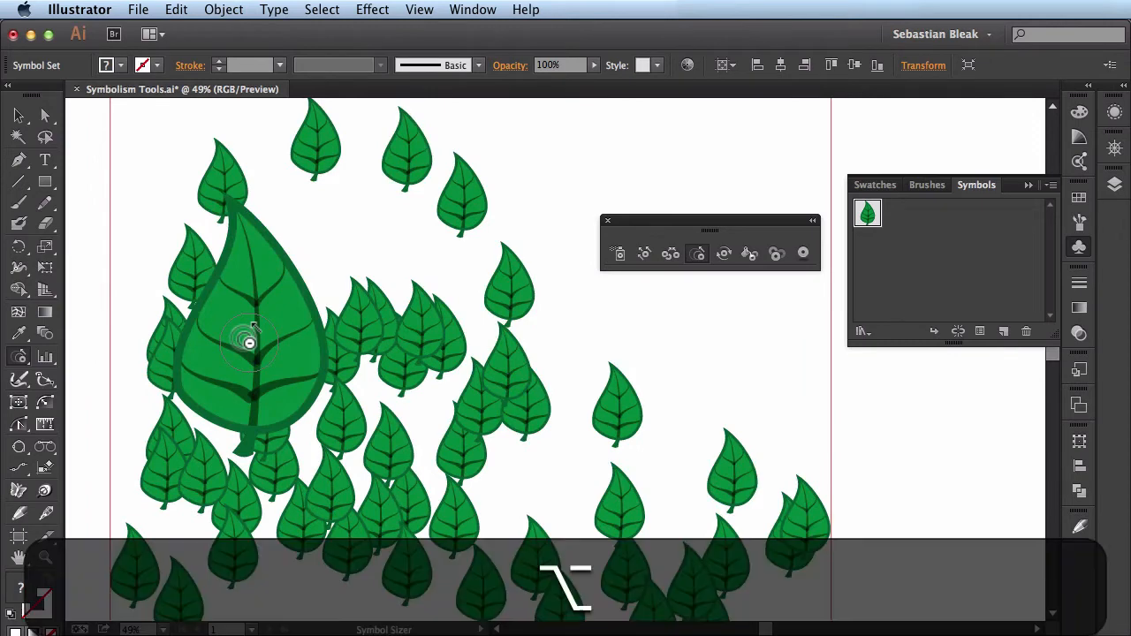
{"action": "left_click_drag", "start_coordinate": [250, 343], "coordinate": [251, 343]}
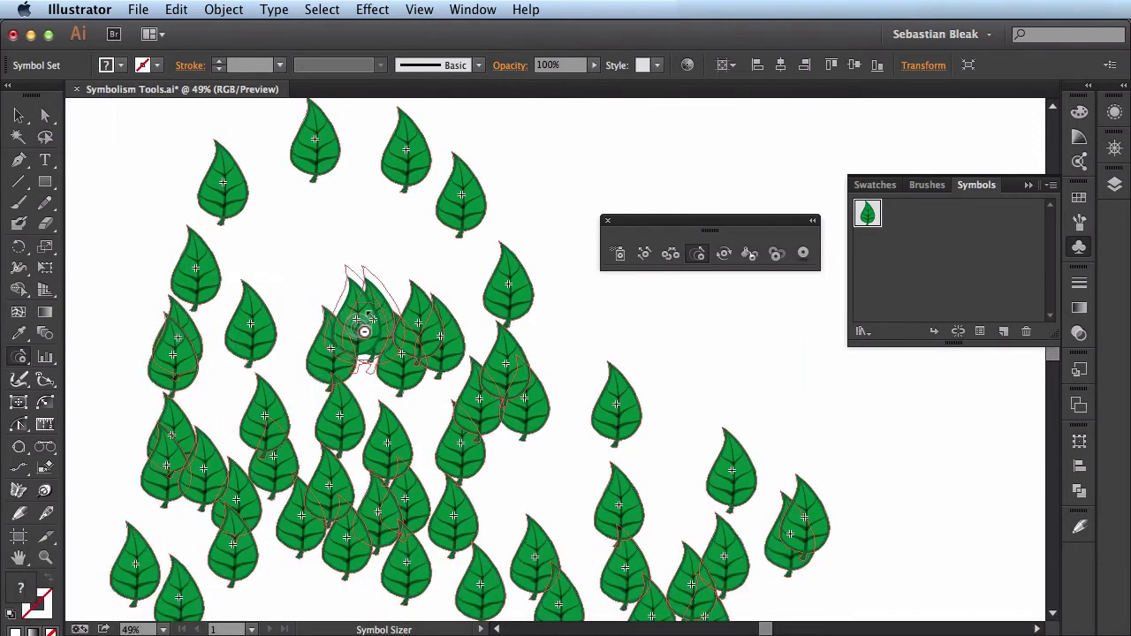
- Vary the leaf sizes with the Symbol Sizer: enlarge leaves in the central and lower-left clusters and shrink one leaf below the right-hand trio
{"action": "left_click_drag", "start_coordinate": [361, 324], "coordinate": [416, 348]}
{"action": "key", "text": "alt"}
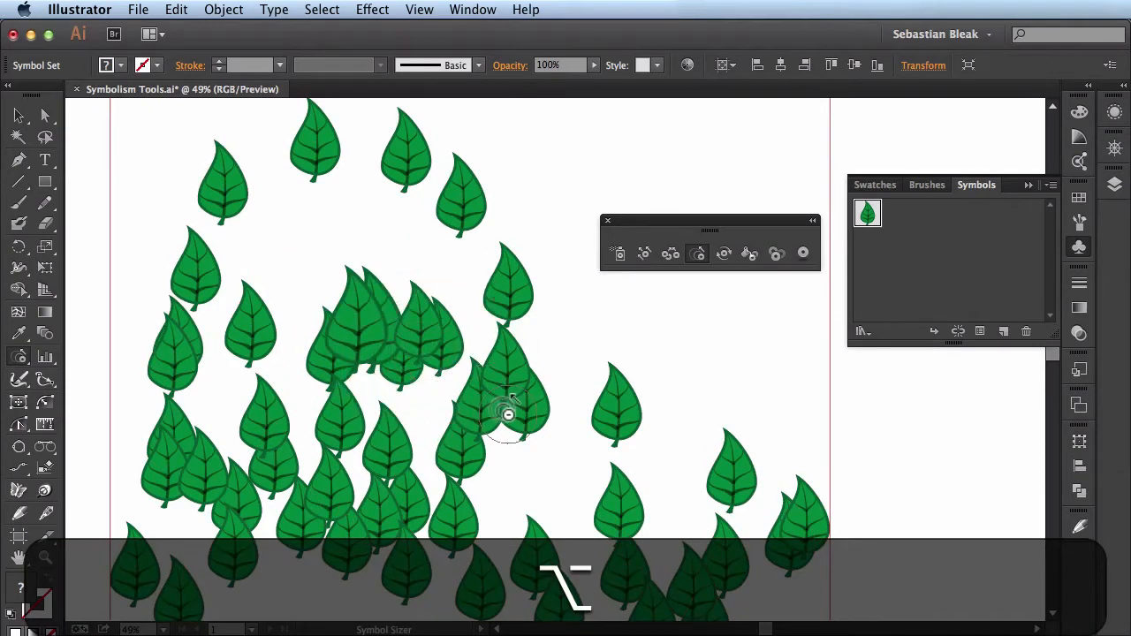
{"action": "mouse_move", "coordinate": [508, 412]}
{"action": "left_mouse_down"}
{"action": "mouse_move", "coordinate": [466, 429]}
{"action": "mouse_move", "coordinate": [446, 466]}
{"action": "mouse_move", "coordinate": [372, 463]}
{"action": "mouse_move", "coordinate": [388, 456]}
{"action": "mouse_move", "coordinate": [380, 464]}
{"action": "mouse_move", "coordinate": [330, 446]}
{"action": "mouse_move", "coordinate": [367, 482]}
{"action": "mouse_move", "coordinate": [304, 498]}
{"action": "mouse_move", "coordinate": [347, 516]}
{"action": "mouse_move", "coordinate": [319, 496]}
{"action": "mouse_move", "coordinate": [222, 478]}
{"action": "mouse_move", "coordinate": [191, 418]}
{"action": "mouse_move", "coordinate": [243, 405]}
{"action": "left_mouse_up"}
{"action": "mouse_move", "coordinate": [240, 491]}
{"action": "left_mouse_down"}
{"action": "mouse_move", "coordinate": [233, 355]}
{"action": "mouse_move", "coordinate": [216, 323]}
{"action": "mouse_move", "coordinate": [258, 358]}
{"action": "mouse_move", "coordinate": [248, 420]}
{"action": "left_mouse_up"}
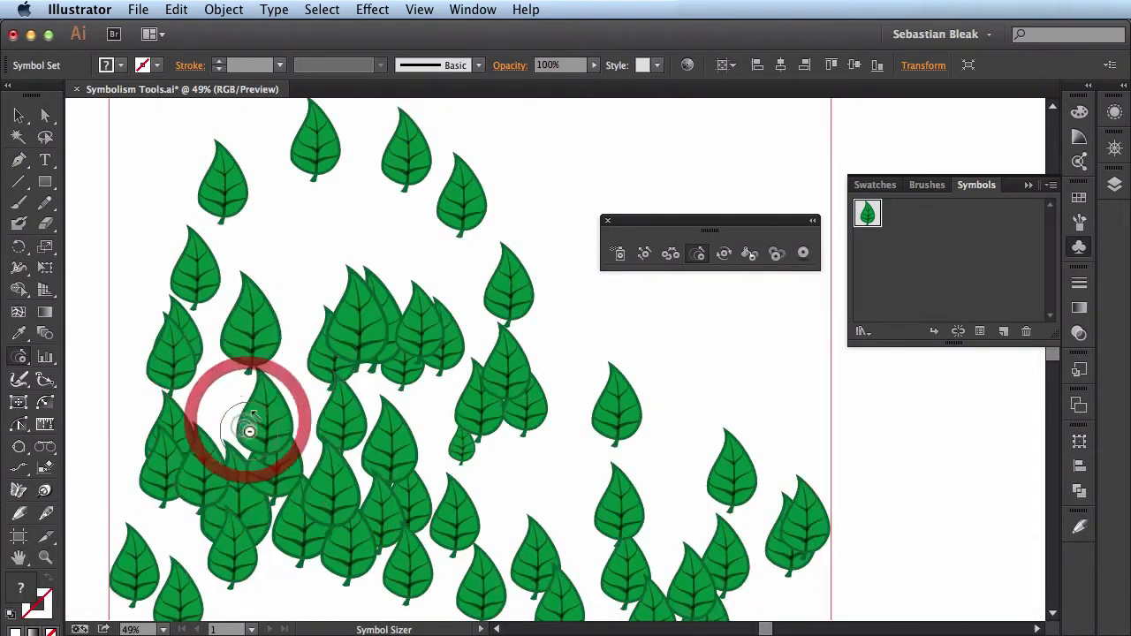
- Enlarge the single leaf left of the central cluster once more and reduce it again
{"action": "left_click", "coordinate": [266, 327]}
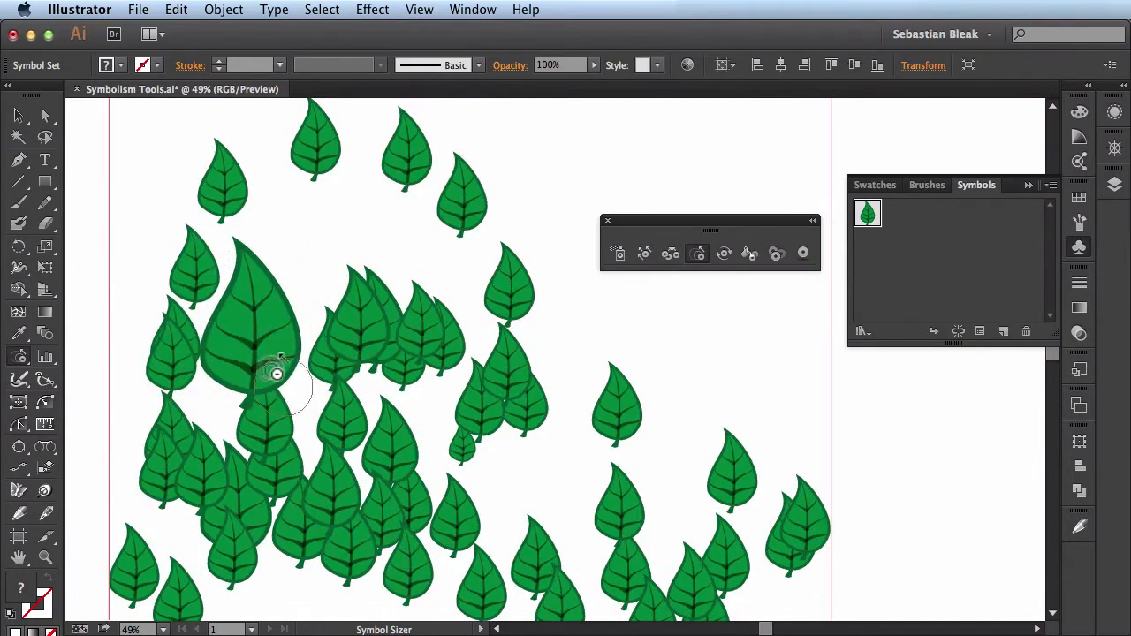
{"action": "left_click", "coordinate": [232, 350], "text": "alt"}
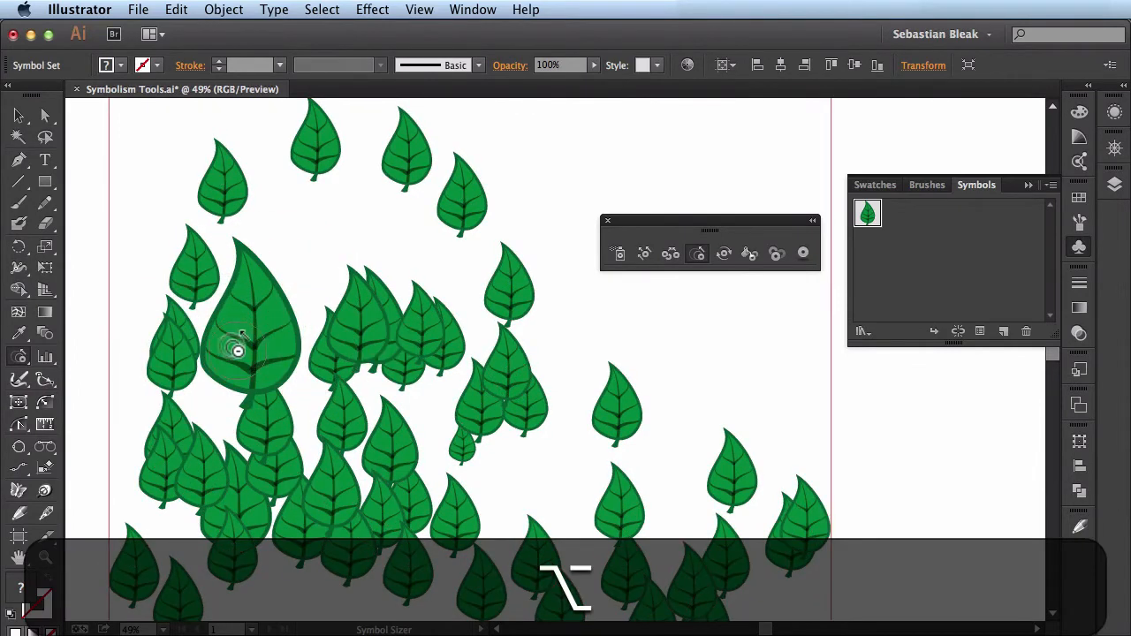
{"action": "left_click", "coordinate": [248, 333], "text": "alt"}
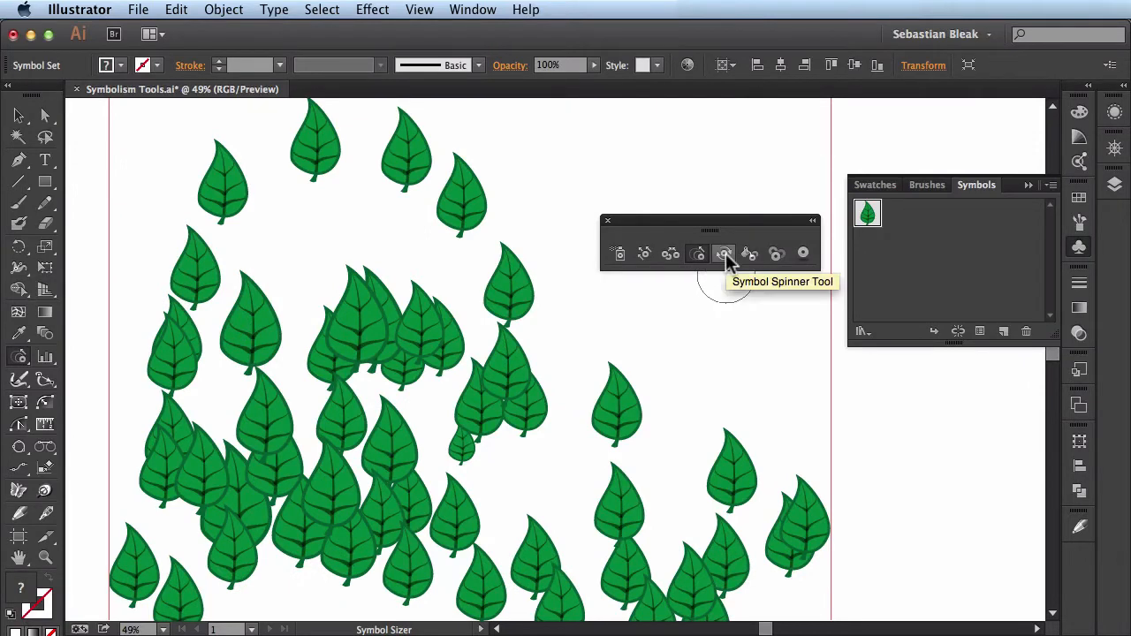
- Rotate the leaf right of the central cluster and the clustered leaves with the Symbol Spinner, and review the tool's options
{"action": "left_click", "coordinate": [725, 255]}
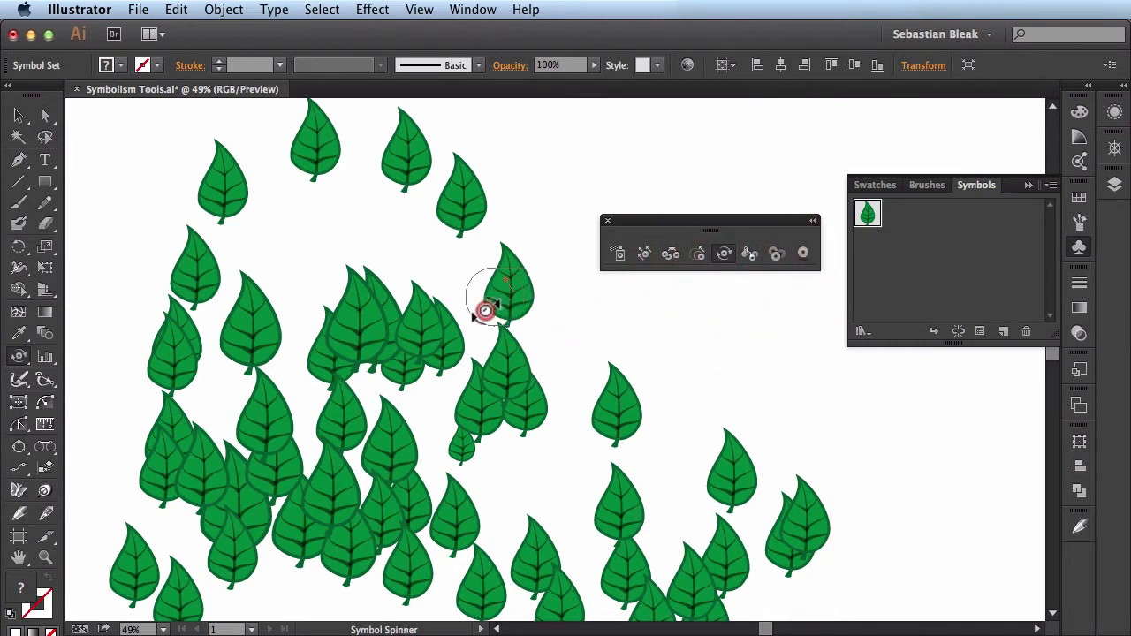
{"action": "left_click_drag", "start_coordinate": [498, 282], "coordinate": [472, 277]}
{"action": "mouse_move", "coordinate": [365, 310]}
{"action": "left_mouse_down"}
{"action": "mouse_move", "coordinate": [414, 335]}
{"action": "mouse_move", "coordinate": [372, 366]}
{"action": "mouse_move", "coordinate": [400, 373]}
{"action": "mouse_move", "coordinate": [353, 374]}
{"action": "mouse_move", "coordinate": [340, 442]}
{"action": "mouse_move", "coordinate": [399, 440]}
{"action": "mouse_move", "coordinate": [362, 347]}
{"action": "mouse_move", "coordinate": [367, 322]}
{"action": "mouse_move", "coordinate": [398, 375]}
{"action": "mouse_move", "coordinate": [402, 313]}
{"action": "mouse_move", "coordinate": [384, 301]}
{"action": "mouse_move", "coordinate": [431, 331]}
{"action": "mouse_move", "coordinate": [405, 303]}
{"action": "mouse_move", "coordinate": [329, 307]}
{"action": "mouse_move", "coordinate": [310, 359]}
{"action": "mouse_move", "coordinate": [276, 343]}
{"action": "mouse_move", "coordinate": [351, 334]}
{"action": "mouse_move", "coordinate": [328, 335]}
{"action": "mouse_move", "coordinate": [308, 387]}
{"action": "mouse_move", "coordinate": [358, 384]}
{"action": "mouse_move", "coordinate": [374, 342]}
{"action": "mouse_move", "coordinate": [353, 333]}
{"action": "mouse_move", "coordinate": [387, 378]}
{"action": "left_mouse_up"}
{"action": "key", "text": "Return"}
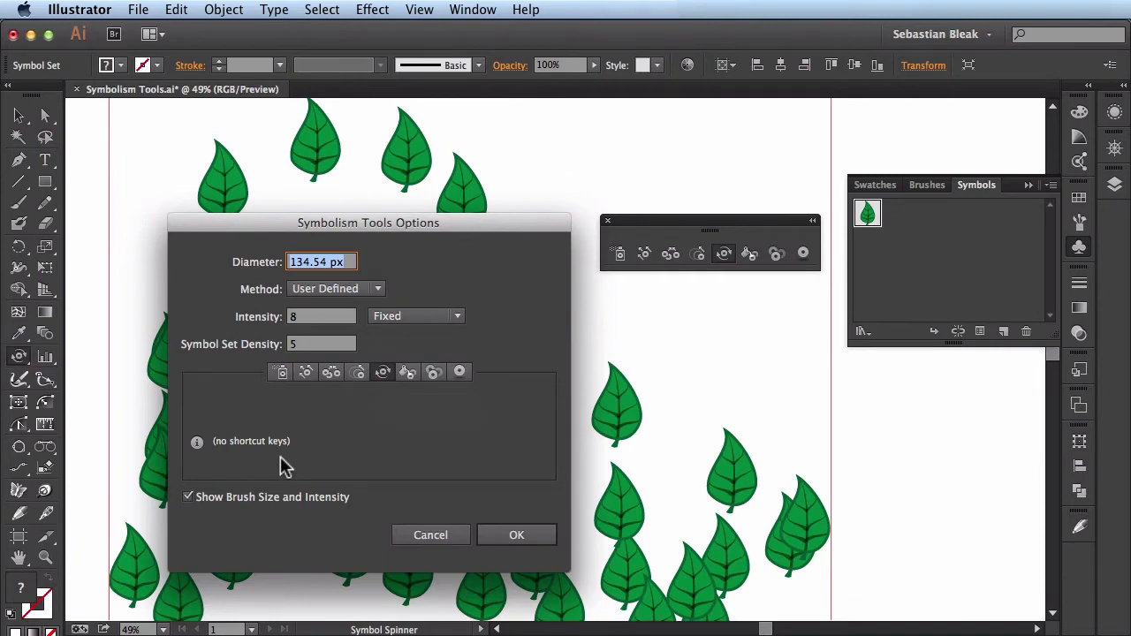
{"action": "left_click", "coordinate": [499, 535]}
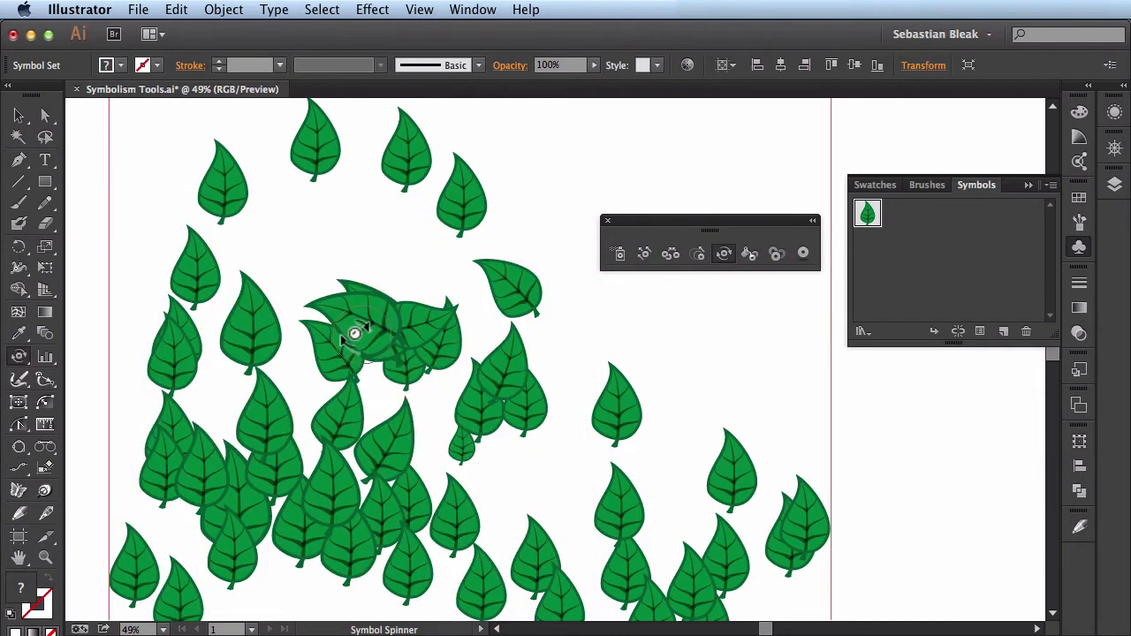
- Rotate more leaves in the central and lower-left clusters in varied directions with the Symbol Spinner
{"action": "mouse_move", "coordinate": [354, 328]}
{"action": "left_mouse_down"}
{"action": "mouse_move", "coordinate": [407, 305]}
{"action": "mouse_move", "coordinate": [413, 360]}
{"action": "mouse_move", "coordinate": [422, 345]}
{"action": "mouse_move", "coordinate": [411, 397]}
{"action": "mouse_move", "coordinate": [359, 445]}
{"action": "mouse_move", "coordinate": [352, 405]}
{"action": "mouse_move", "coordinate": [310, 476]}
{"action": "left_mouse_up"}
{"action": "mouse_move", "coordinate": [188, 521]}
{"action": "left_mouse_down"}
{"action": "mouse_move", "coordinate": [188, 470]}
{"action": "mouse_move", "coordinate": [241, 489]}
{"action": "mouse_move", "coordinate": [181, 512]}
{"action": "mouse_move", "coordinate": [228, 515]}
{"action": "left_mouse_up"}
{"action": "mouse_move", "coordinate": [204, 462]}
{"action": "left_mouse_down"}
{"action": "mouse_move", "coordinate": [144, 463]}
{"action": "mouse_move", "coordinate": [164, 493]}
{"action": "left_mouse_up"}
{"action": "mouse_move", "coordinate": [180, 433]}
{"action": "left_mouse_down"}
{"action": "mouse_move", "coordinate": [217, 550]}
{"action": "mouse_move", "coordinate": [226, 507]}
{"action": "mouse_move", "coordinate": [292, 470]}
{"action": "mouse_move", "coordinate": [329, 511]}
{"action": "left_mouse_up"}
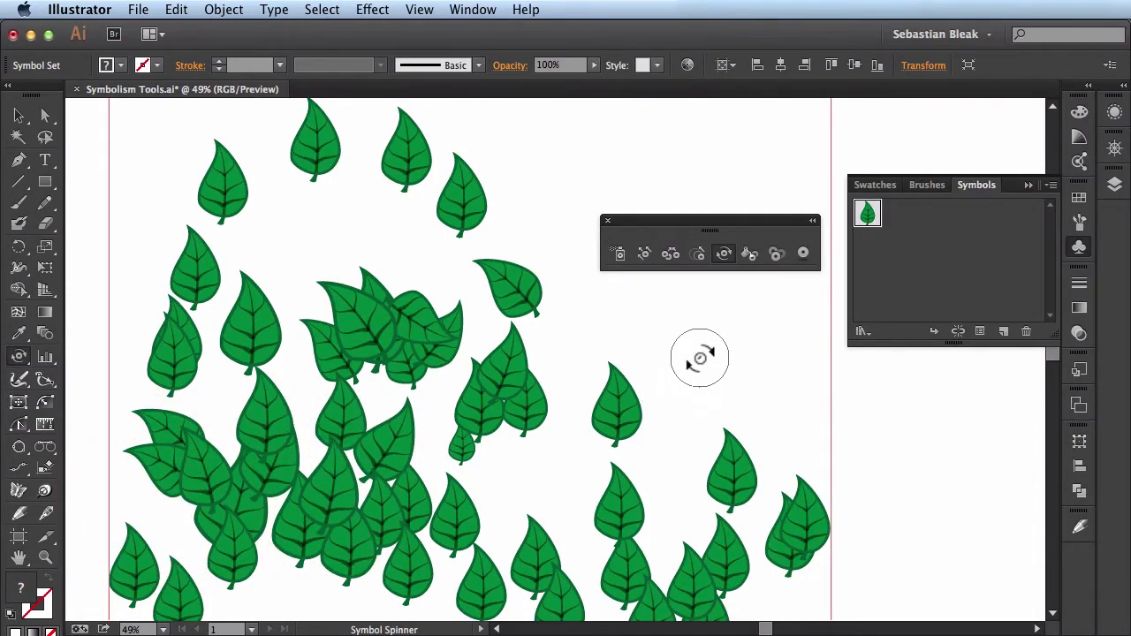
- Stain leaves across the central, lower and upper parts of the set in RGB Magenta with the Symbol Stainer
{"action": "left_click", "coordinate": [749, 254]}
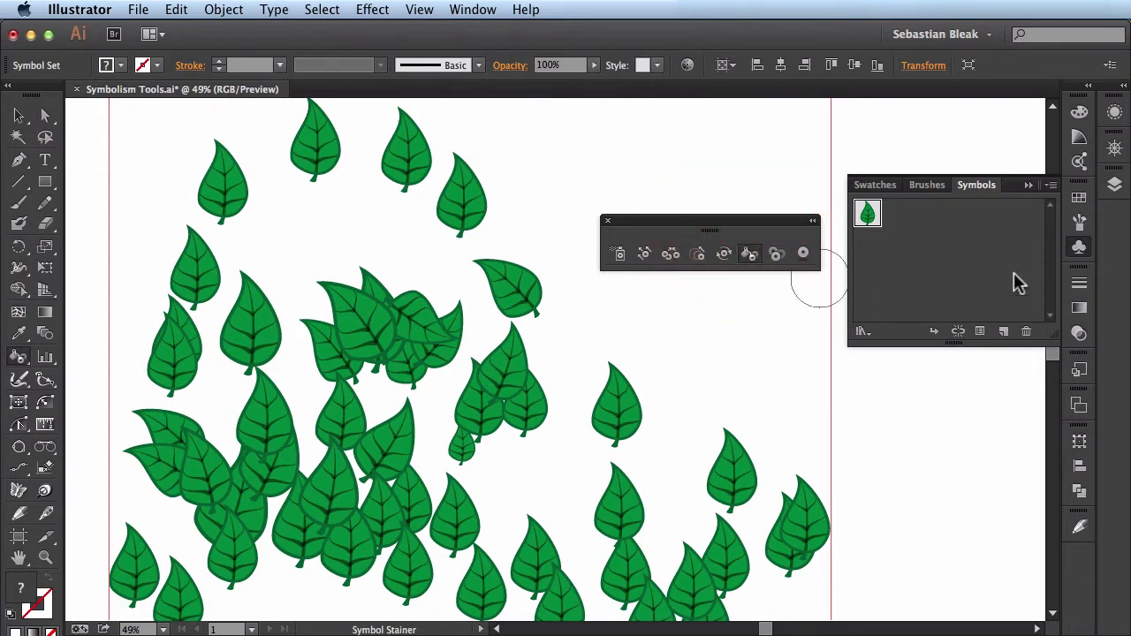
{"action": "left_click", "coordinate": [1080, 199]}
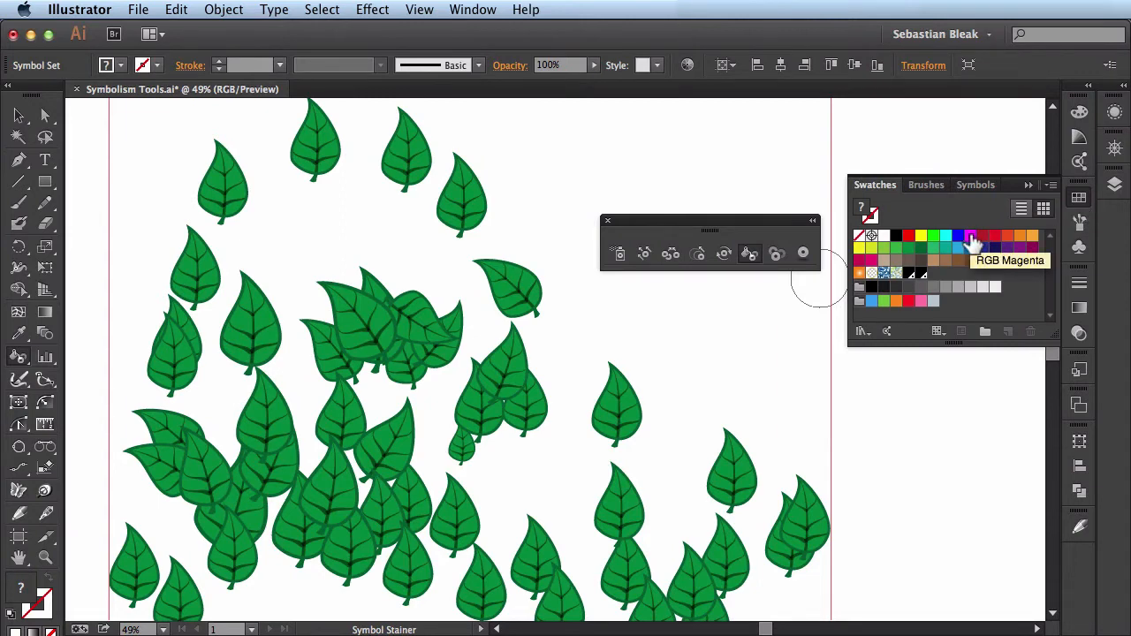
{"action": "left_click", "coordinate": [971, 241]}
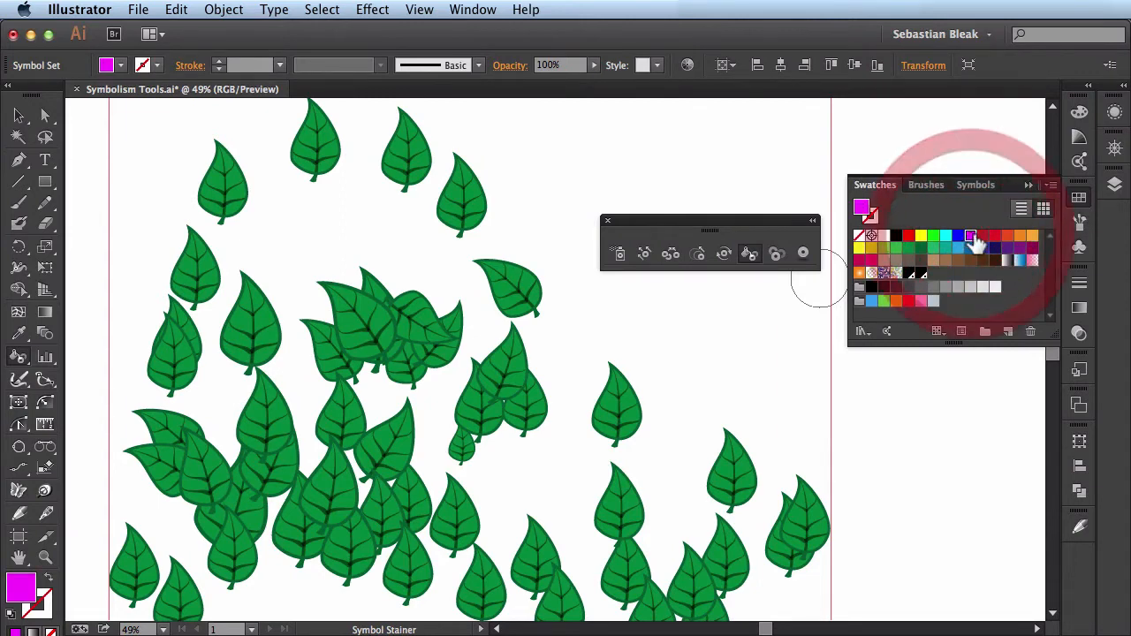
{"action": "left_click", "coordinate": [1074, 199]}
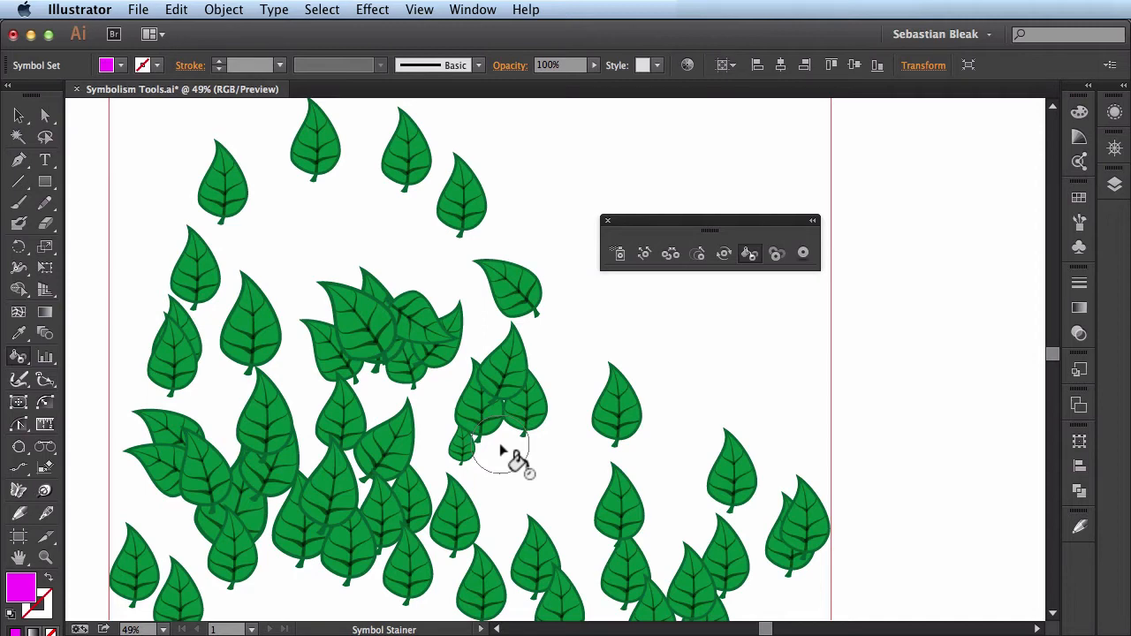
{"action": "left_click", "coordinate": [369, 329]}
{"action": "left_click", "coordinate": [261, 459]}
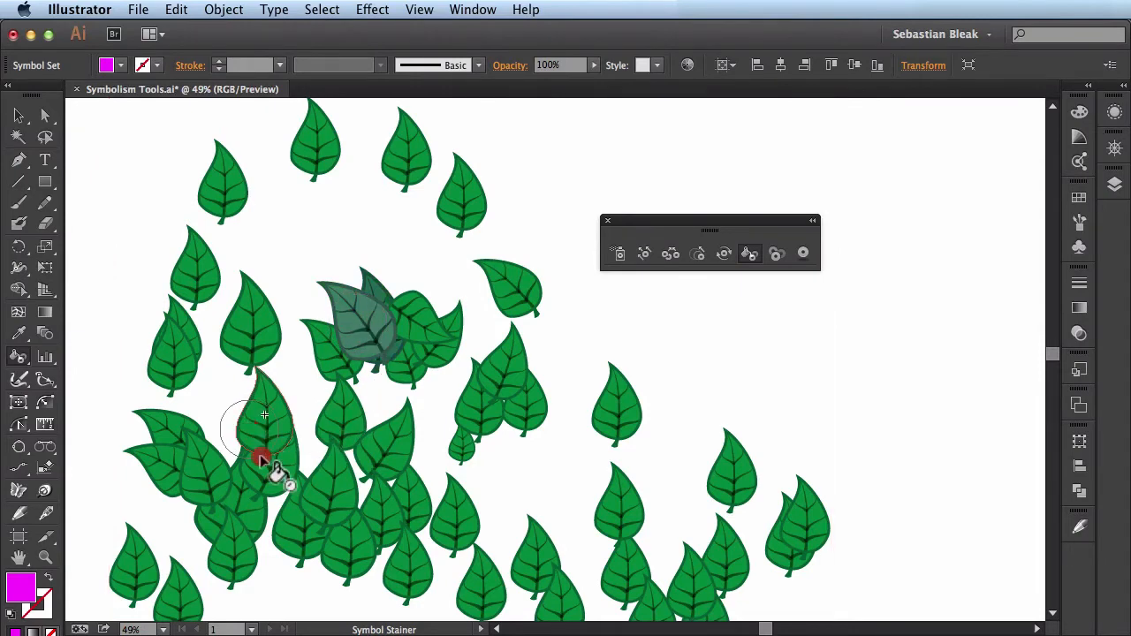
{"action": "mouse_move", "coordinate": [261, 456]}
{"action": "left_mouse_down"}
{"action": "mouse_move", "coordinate": [385, 521]}
{"action": "mouse_move", "coordinate": [335, 457]}
{"action": "mouse_move", "coordinate": [285, 481]}
{"action": "left_mouse_up"}
{"action": "left_click", "coordinate": [174, 315]}
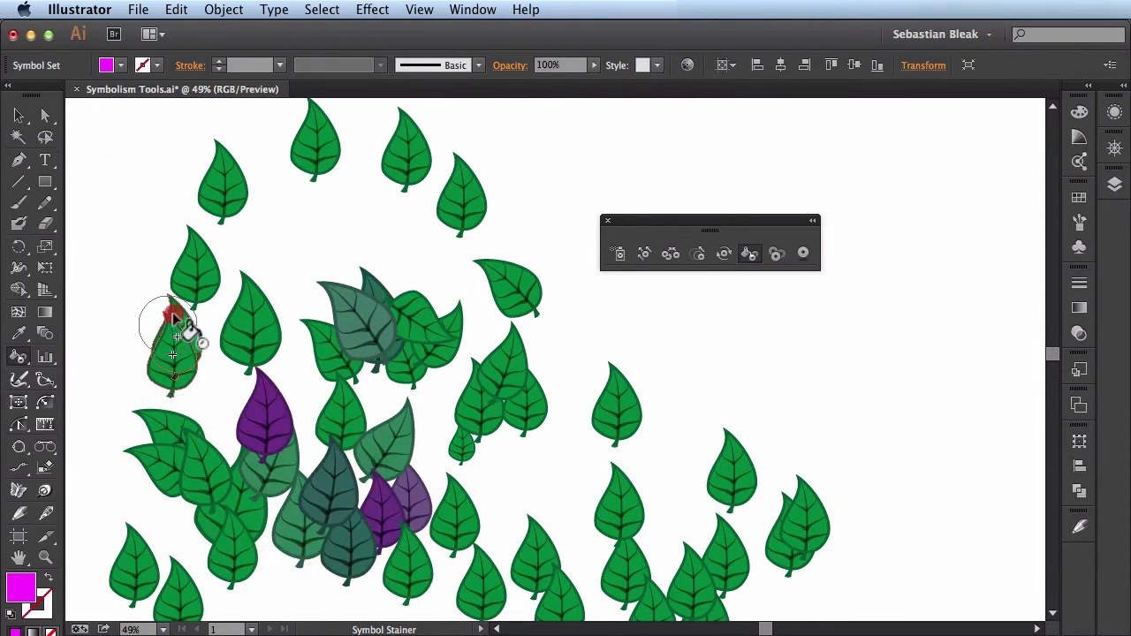
{"action": "mouse_move", "coordinate": [174, 315]}
{"action": "left_mouse_down"}
{"action": "mouse_move", "coordinate": [326, 157]}
{"action": "mouse_move", "coordinate": [444, 228]}
{"action": "mouse_move", "coordinate": [523, 319]}
{"action": "left_mouse_up"}
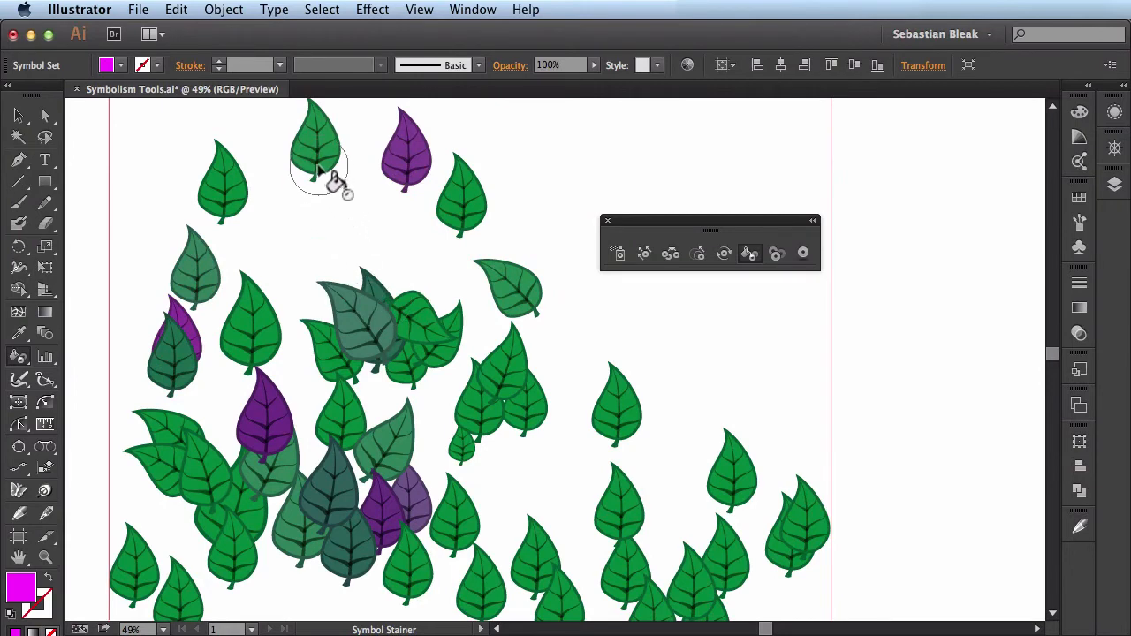
- Stain the single leaf left of the central cluster strongly magenta and review the Symbol Stainer's options
{"action": "left_click", "coordinate": [251, 338]}
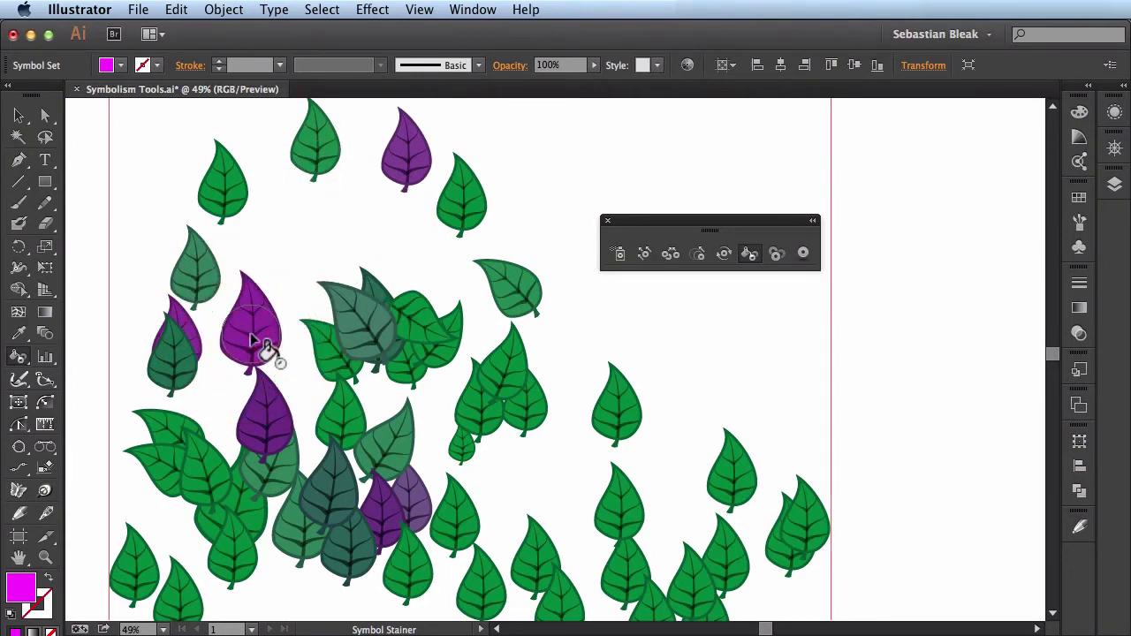
{"action": "left_click", "coordinate": [253, 341]}
{"action": "left_click", "coordinate": [260, 345]}
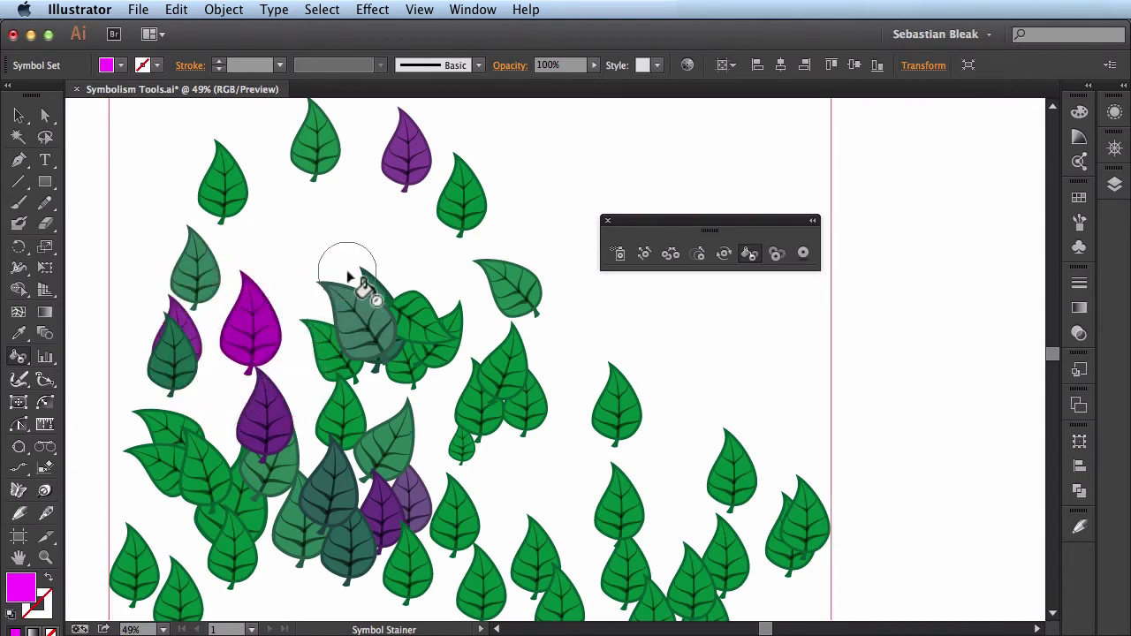
{"action": "key", "text": "Return"}
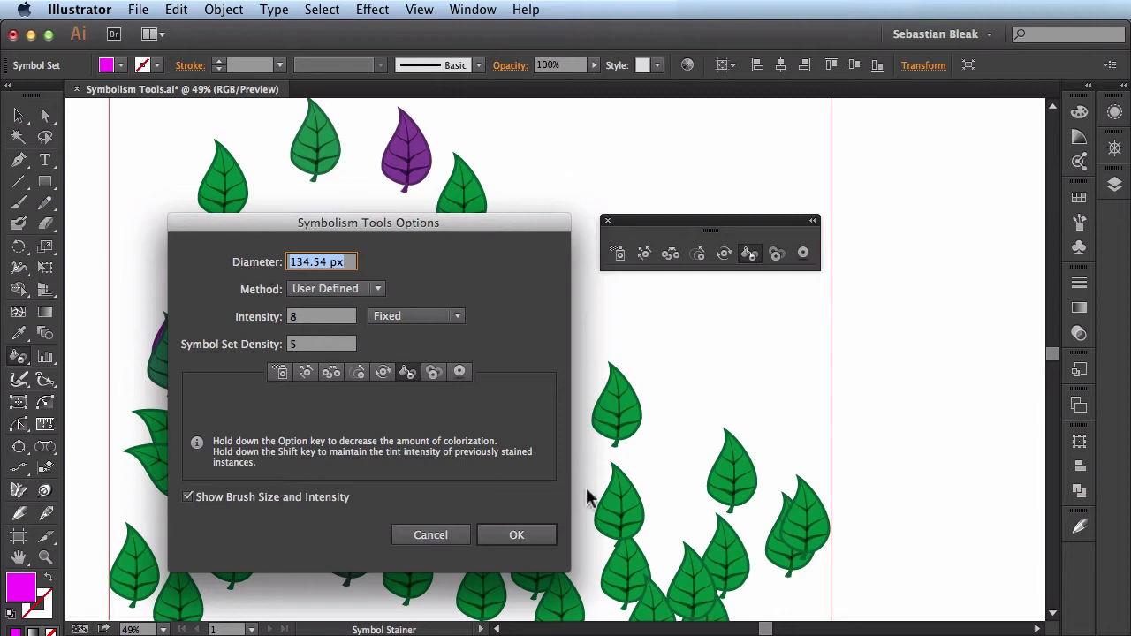
{"action": "left_click", "coordinate": [531, 536]}
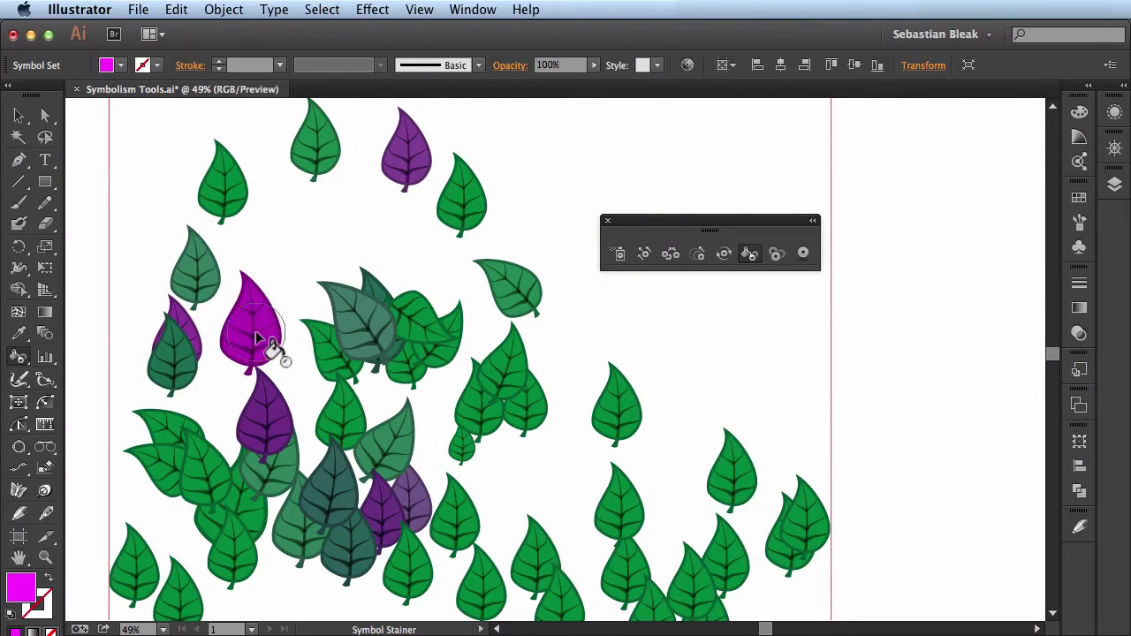
- Remove the magenta stain from the single leaf left of the central cluster, the purple leaf near the top and the lower cluster
{"action": "key", "text": "alt"}
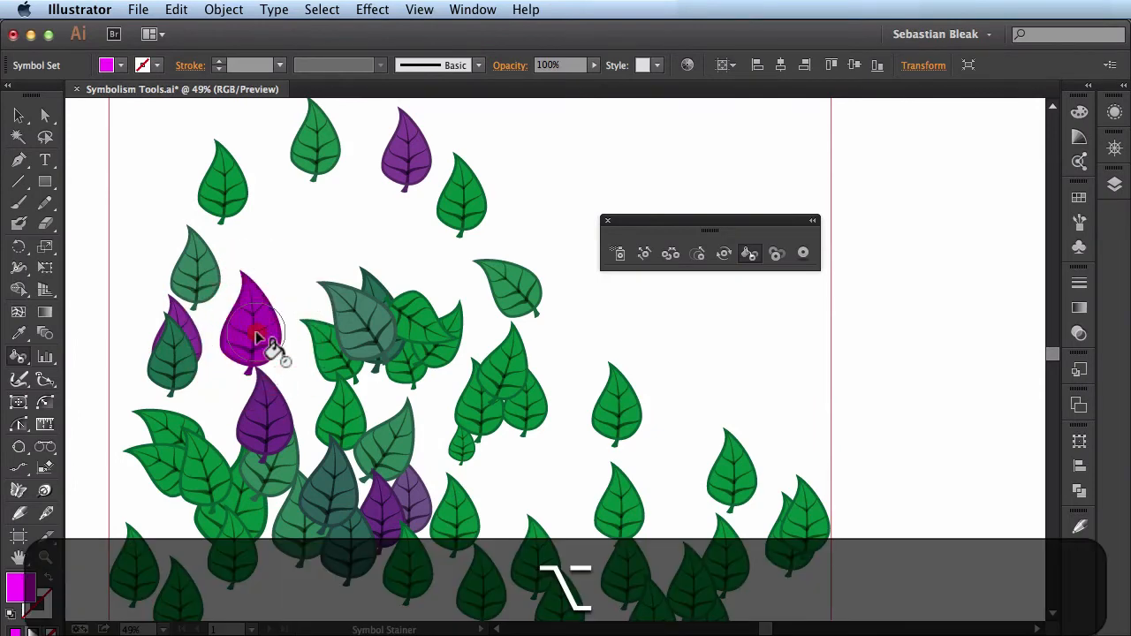
{"action": "left_click", "coordinate": [256, 338], "text": "alt"}
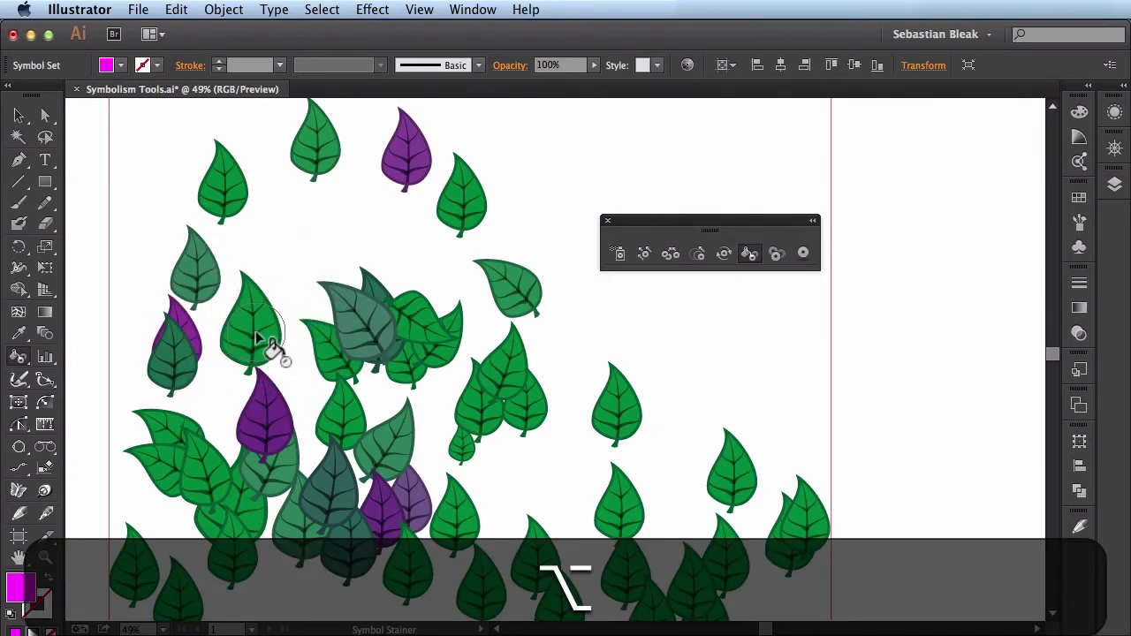
{"action": "key", "text": "alt"}
{"action": "left_click", "coordinate": [361, 224], "text": "alt"}
{"action": "left_click", "coordinate": [406, 150], "text": "alt"}
{"action": "left_click", "coordinate": [353, 244], "text": "alt"}
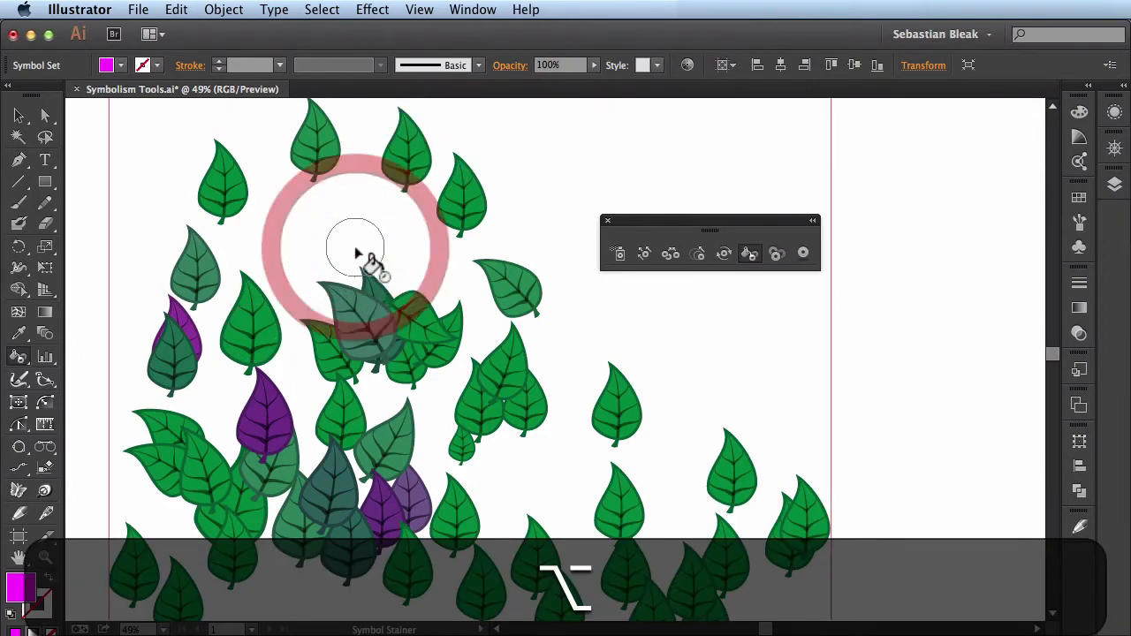
{"action": "mouse_move", "coordinate": [457, 475]}
{"action": "left_mouse_down"}
{"action": "mouse_move", "coordinate": [392, 519]}
{"action": "mouse_move", "coordinate": [351, 481]}
{"action": "mouse_move", "coordinate": [375, 439]}
{"action": "mouse_move", "coordinate": [244, 418]}
{"action": "mouse_move", "coordinate": [210, 339]}
{"action": "mouse_move", "coordinate": [164, 306]}
{"action": "left_mouse_up"}
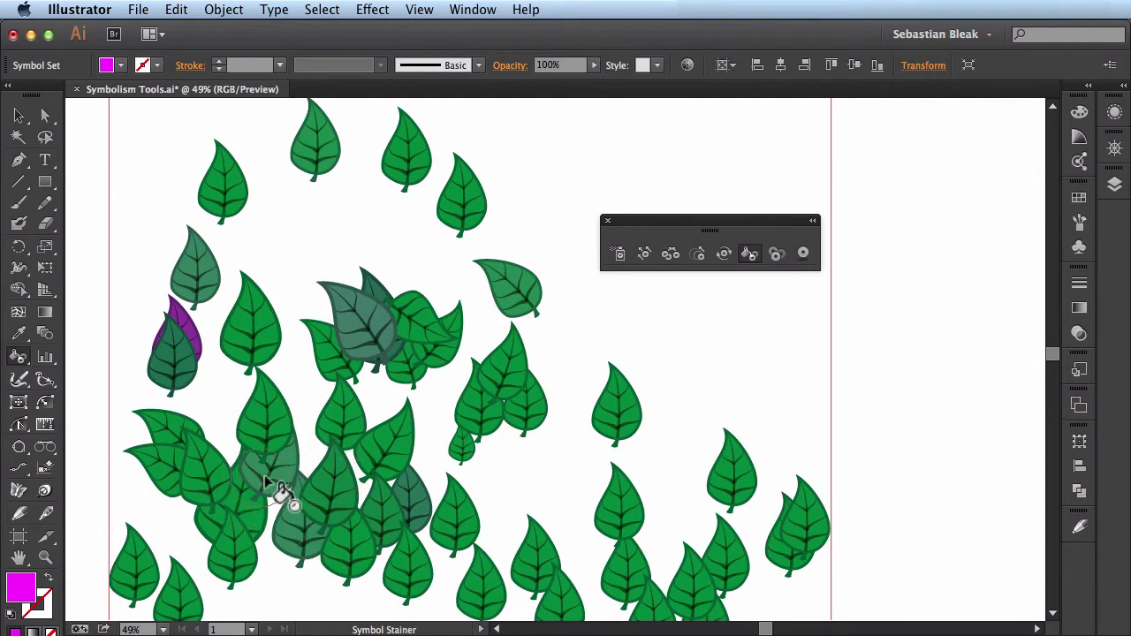
{"action": "mouse_move", "coordinate": [265, 478]}
{"action": "left_mouse_down"}
{"action": "mouse_move", "coordinate": [301, 512]}
{"action": "mouse_move", "coordinate": [354, 480]}
{"action": "mouse_move", "coordinate": [237, 532]}
{"action": "mouse_move", "coordinate": [272, 469]}
{"action": "mouse_move", "coordinate": [391, 488]}
{"action": "mouse_move", "coordinate": [239, 434]}
{"action": "left_mouse_up"}
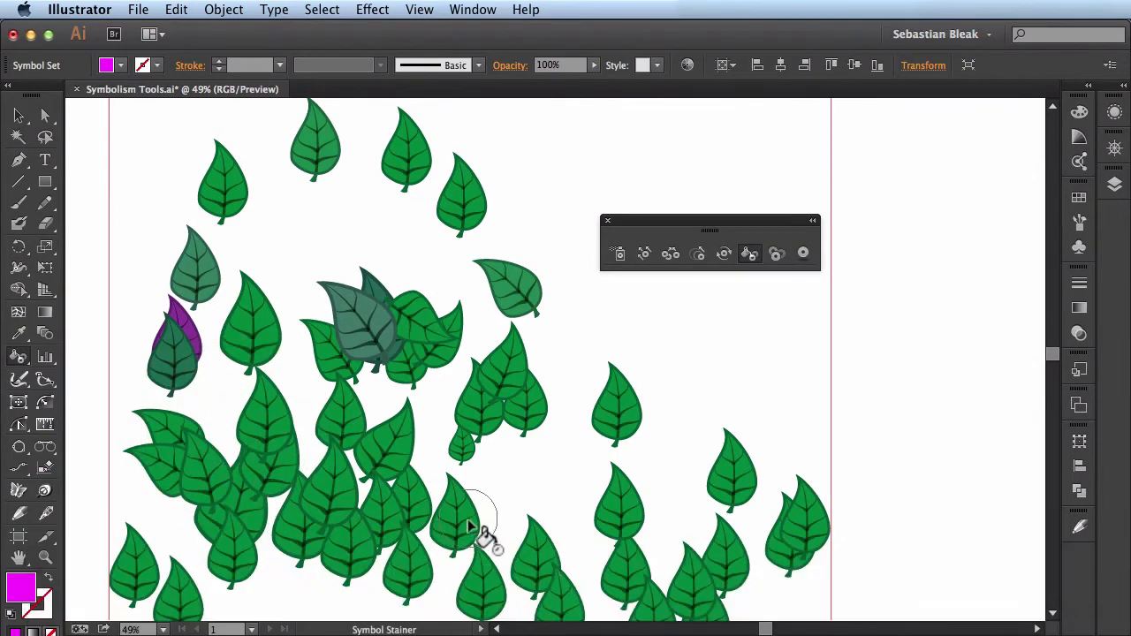
- Stain the lower cluster and nearby leaves magenta again in varying strengths, with the leaf below the large single leaf strongest
{"action": "mouse_move", "coordinate": [468, 527]}
{"action": "left_mouse_down"}
{"action": "mouse_move", "coordinate": [243, 466]}
{"action": "mouse_move", "coordinate": [428, 464]}
{"action": "mouse_move", "coordinate": [360, 365]}
{"action": "left_mouse_up"}
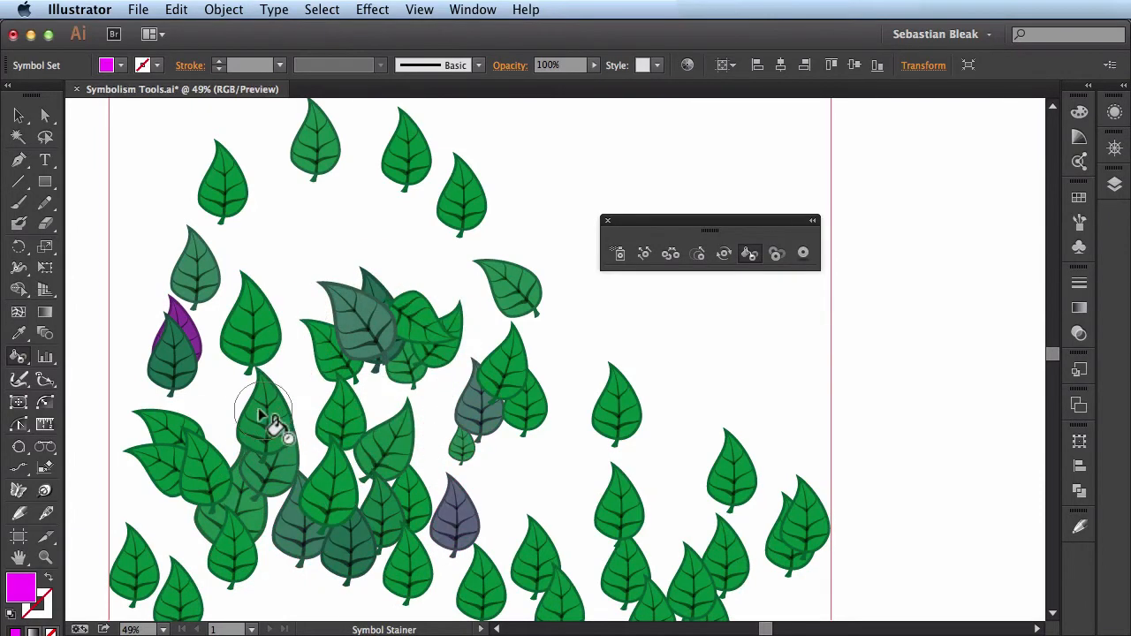
{"action": "mouse_move", "coordinate": [263, 412]}
{"action": "left_mouse_down"}
{"action": "mouse_move", "coordinate": [318, 434]}
{"action": "mouse_move", "coordinate": [303, 380]}
{"action": "left_mouse_up"}
{"action": "mouse_move", "coordinate": [207, 508]}
{"action": "left_mouse_down"}
{"action": "mouse_move", "coordinate": [210, 520]}
{"action": "mouse_move", "coordinate": [348, 222]}
{"action": "mouse_move", "coordinate": [328, 215]}
{"action": "left_mouse_up"}
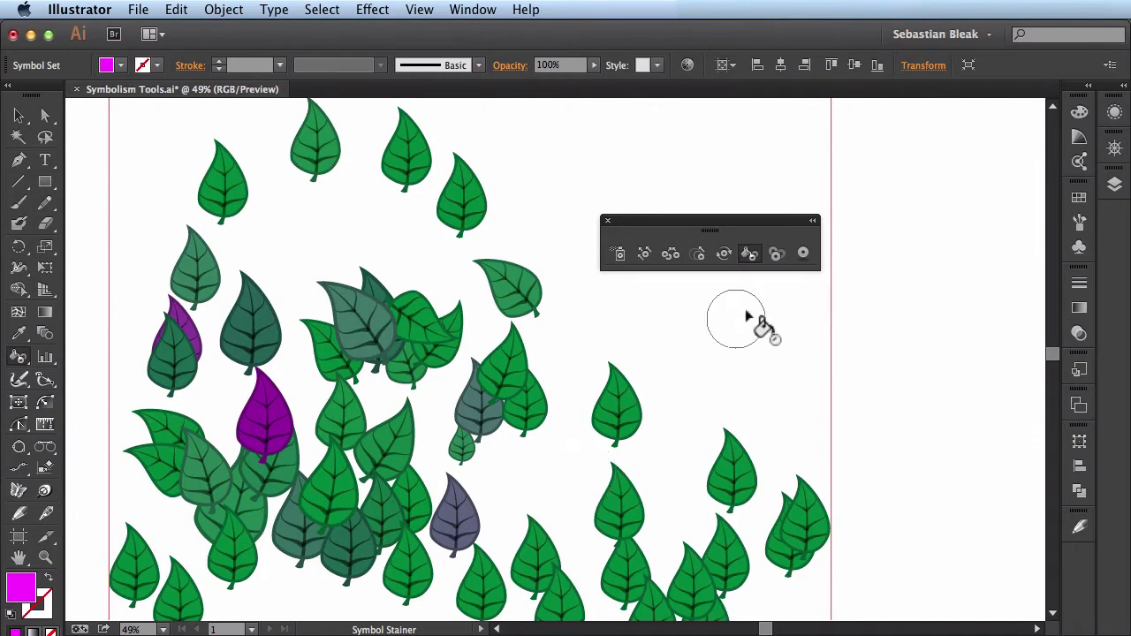
- Make the two overlapping bluish-green leaves in the central cluster semi-transparent with the Symbol Screener
{"action": "left_click", "coordinate": [777, 256]}
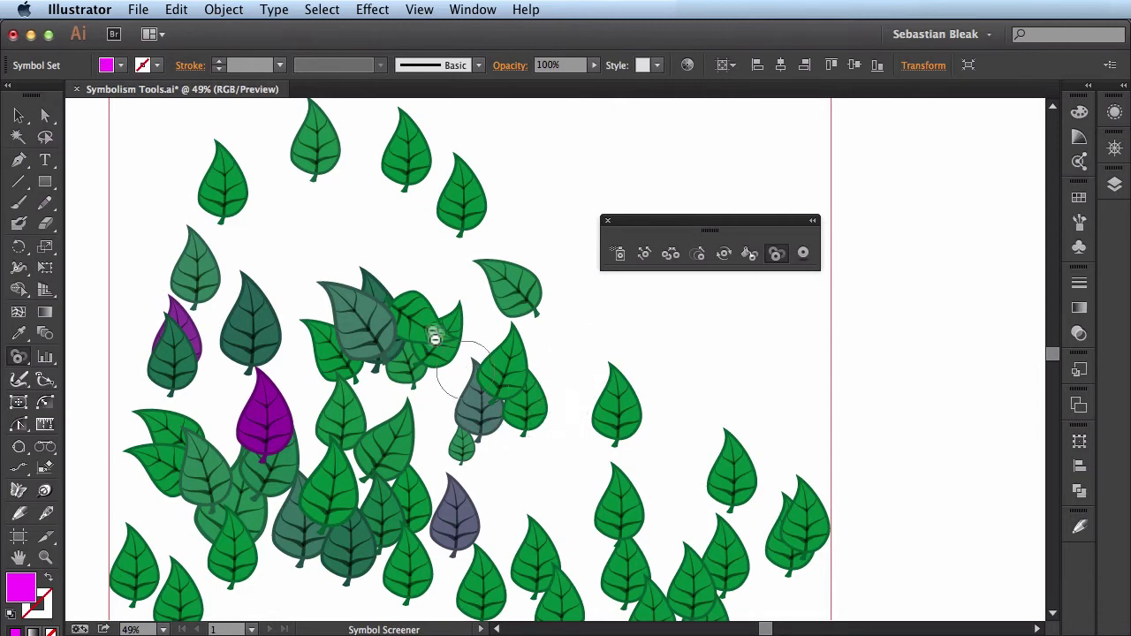
{"action": "key", "text": "super"}
{"action": "key", "text": "super+space"}
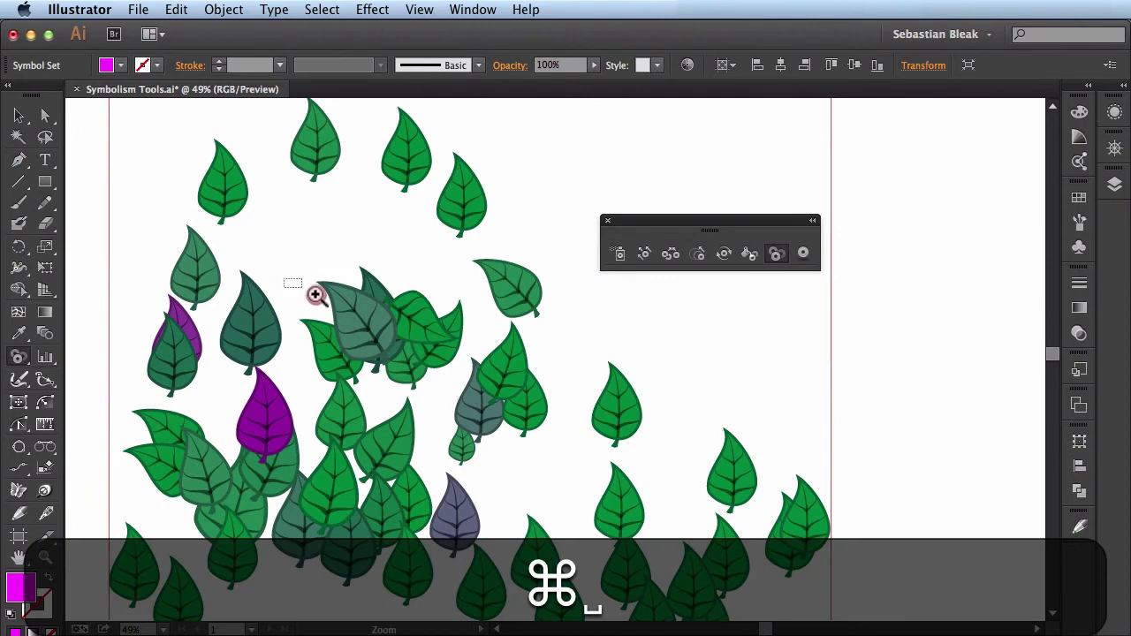
{"action": "left_click_drag", "start_coordinate": [315, 295], "coordinate": [495, 378]}
{"action": "left_click_drag", "start_coordinate": [664, 480], "coordinate": [522, 483]}
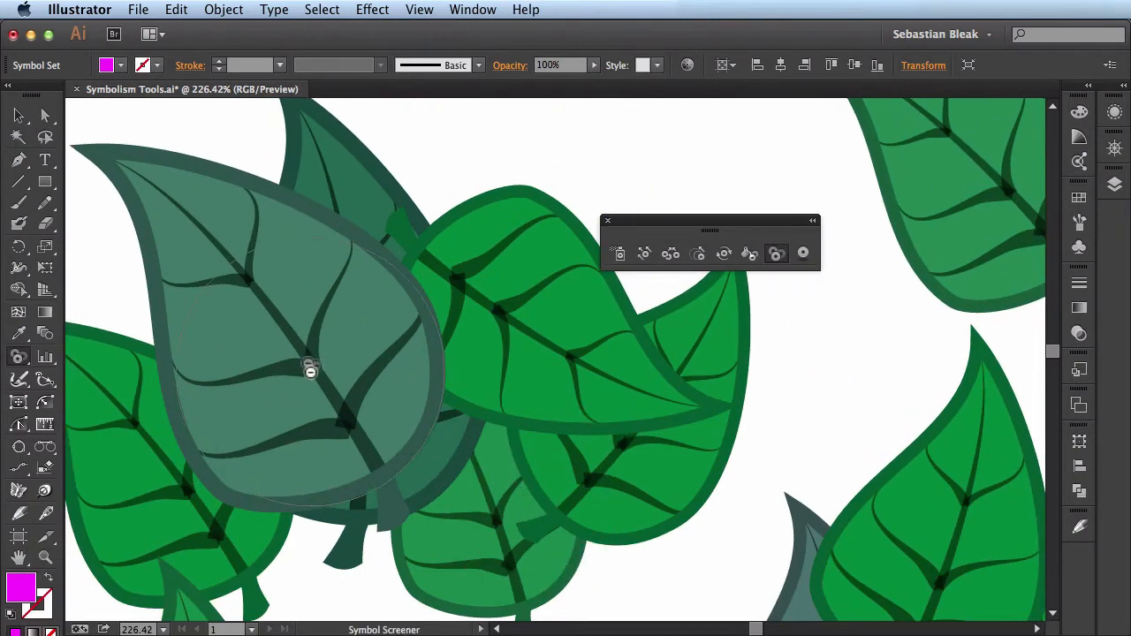
{"action": "left_click", "coordinate": [309, 370]}
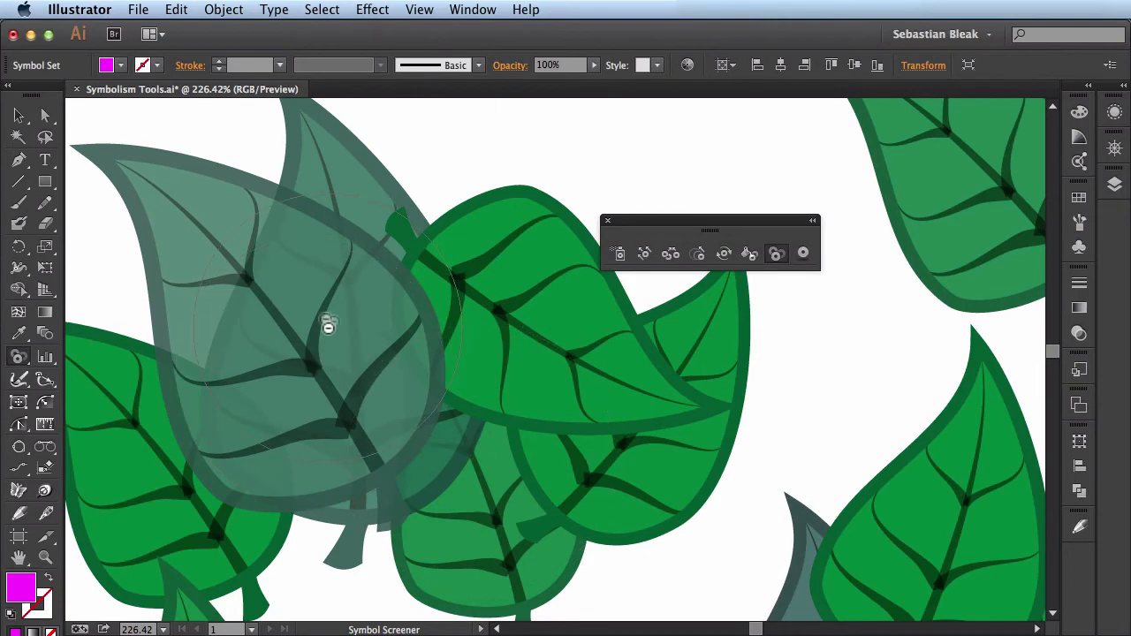
- Review the Symbol Screener's options and restore the opacity of the two overlapping bluish-green leaves in the central cluster
{"action": "key", "text": "Return"}
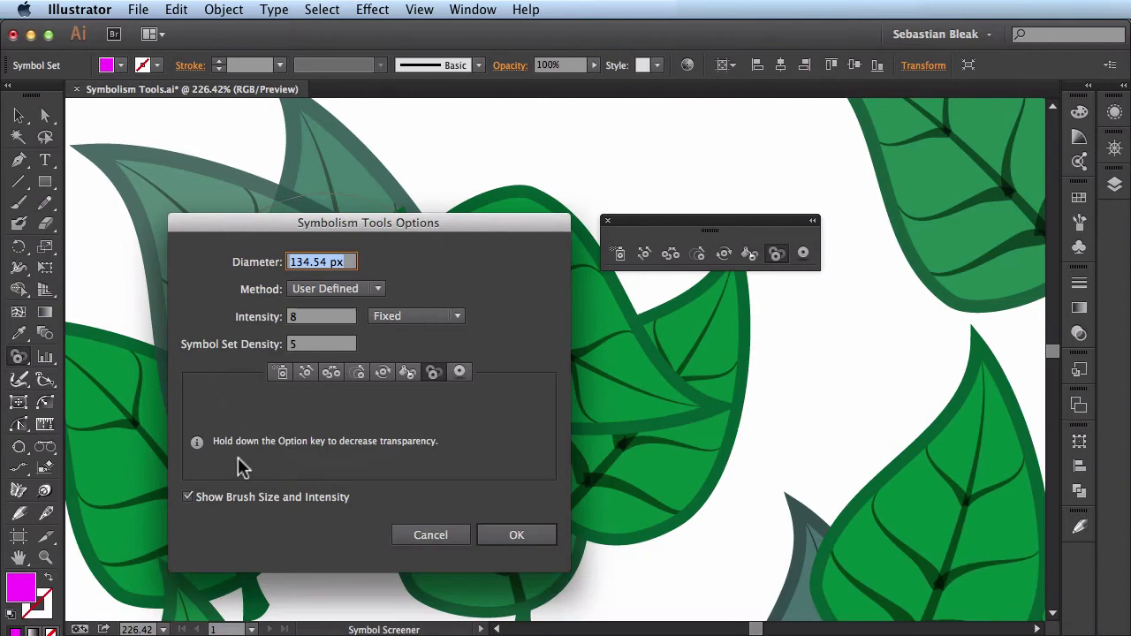
{"action": "left_click", "coordinate": [495, 534]}
{"action": "key", "text": "alt"}
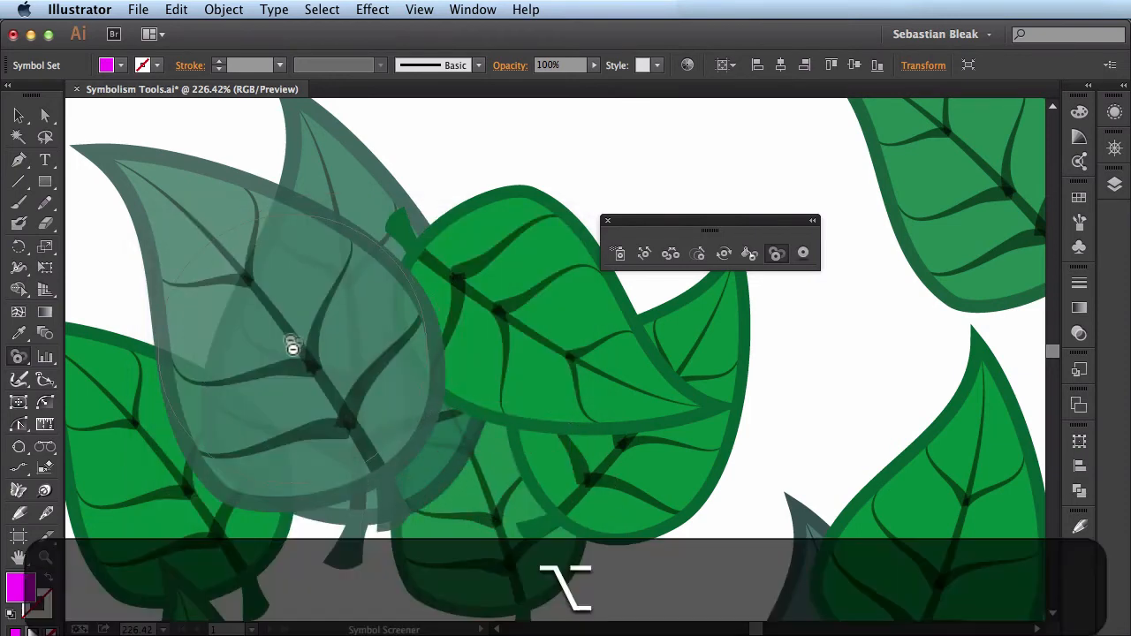
{"action": "left_click", "coordinate": [292, 346], "text": "alt"}
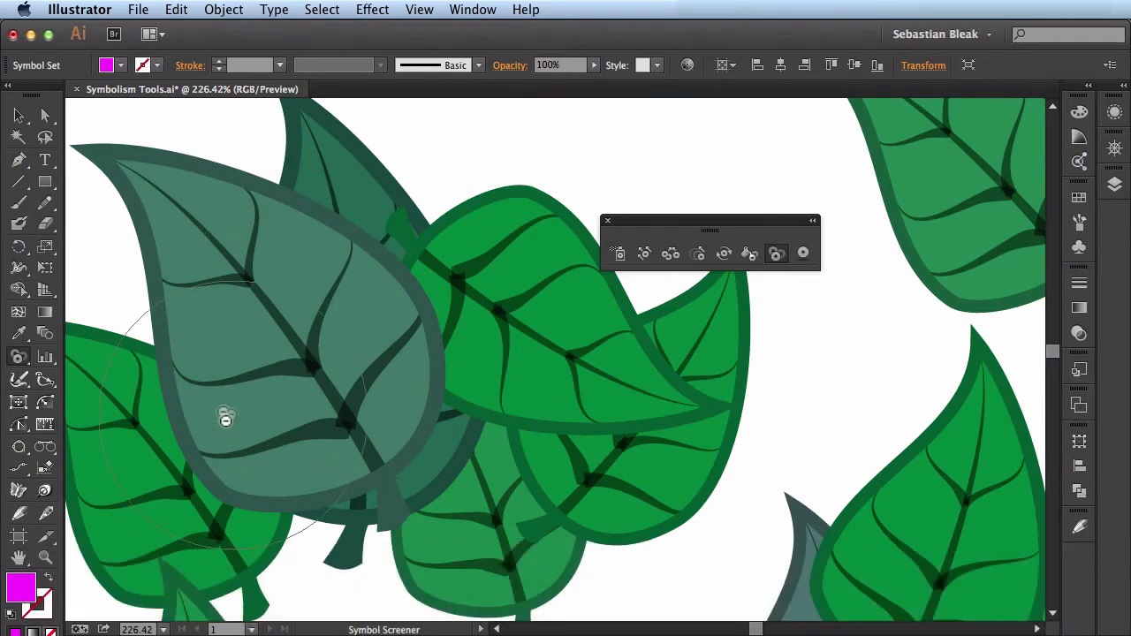
- Fade the leaves across the whole central cluster with the Symbol Screener and restore their opacity
{"action": "mouse_move", "coordinate": [344, 338]}
{"action": "left_mouse_down"}
{"action": "mouse_move", "coordinate": [531, 394]}
{"action": "mouse_move", "coordinate": [679, 392]}
{"action": "left_mouse_up"}
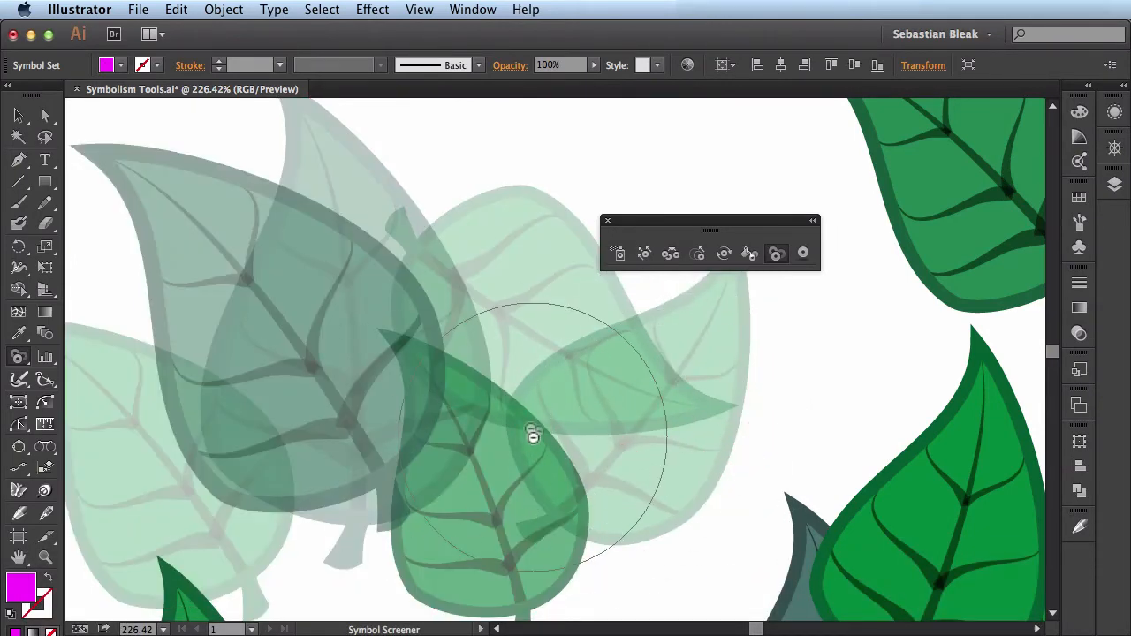
{"action": "mouse_move", "coordinate": [571, 427]}
{"action": "left_mouse_down"}
{"action": "mouse_move", "coordinate": [535, 395]}
{"action": "mouse_move", "coordinate": [341, 334]}
{"action": "mouse_move", "coordinate": [234, 487]}
{"action": "mouse_move", "coordinate": [195, 329]}
{"action": "mouse_move", "coordinate": [533, 441]}
{"action": "mouse_move", "coordinate": [645, 353]}
{"action": "left_mouse_up"}
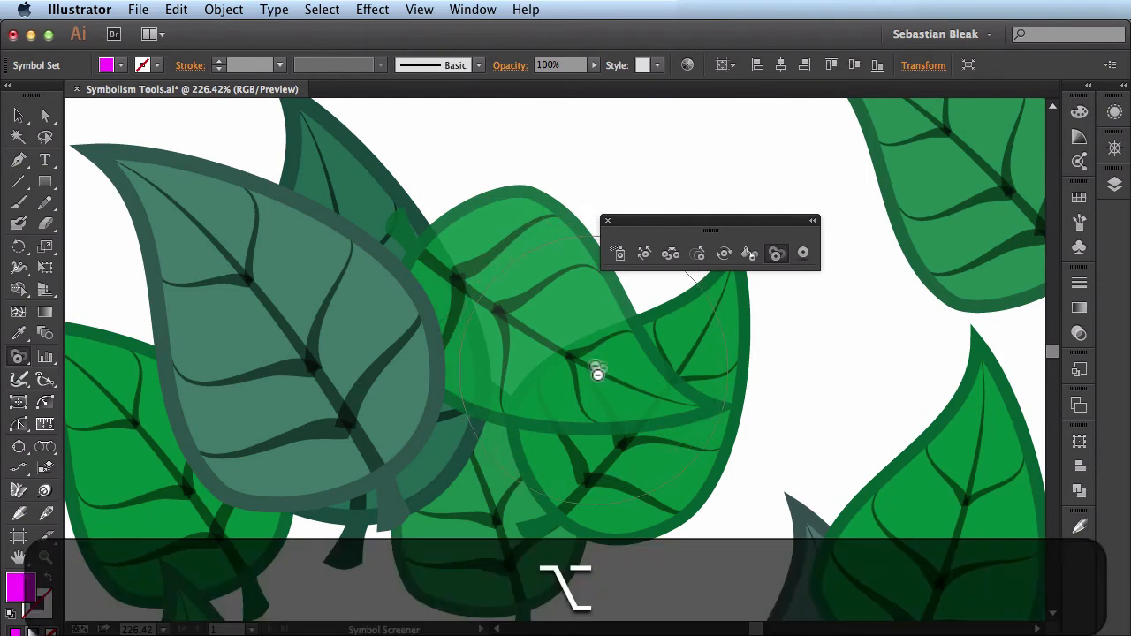
{"action": "left_click", "coordinate": [380, 283], "text": "alt"}
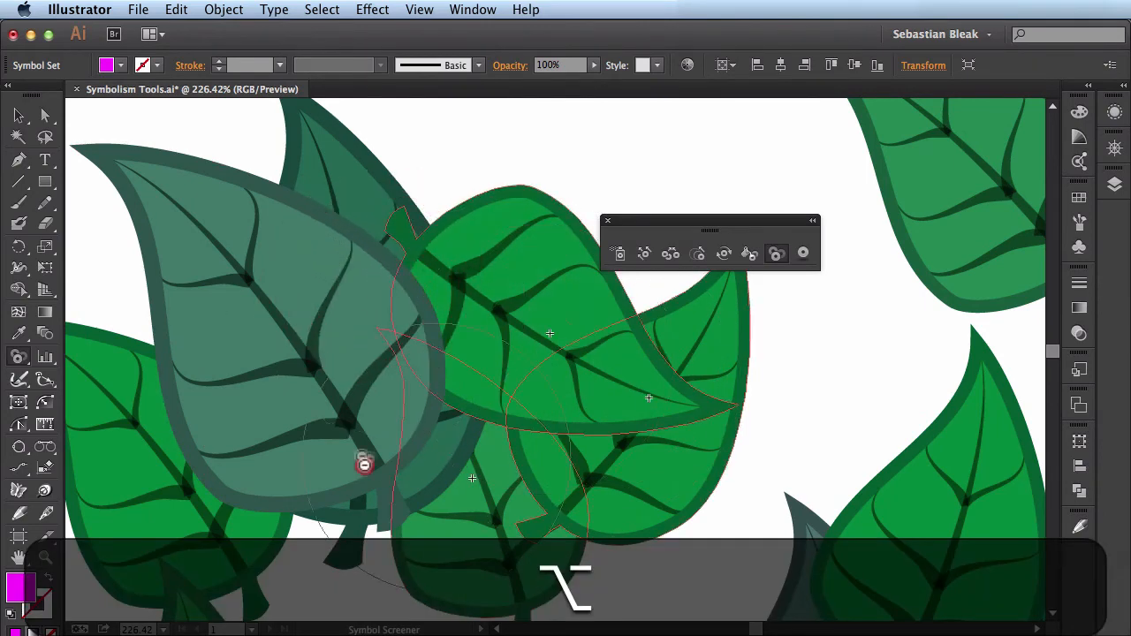
{"action": "left_click", "coordinate": [182, 430], "text": "alt"}
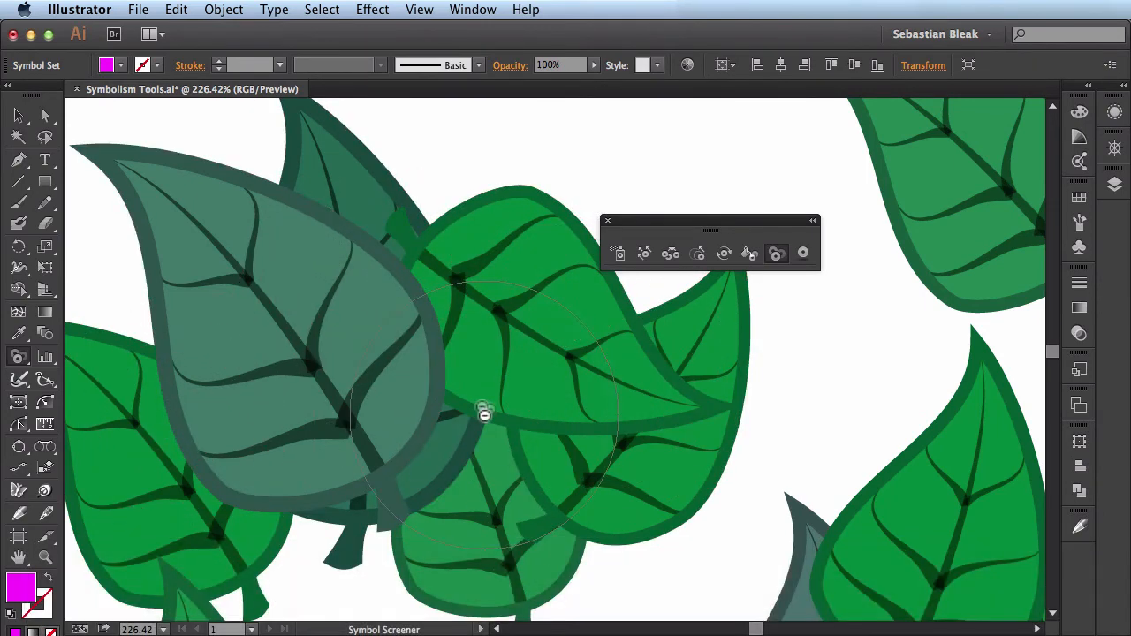
- Fit the artboard in view, switch to the Symbol Styler and try it on the leaves around the central cluster
{"action": "key", "text": "super+0"}
{"action": "left_click", "coordinate": [806, 253]}
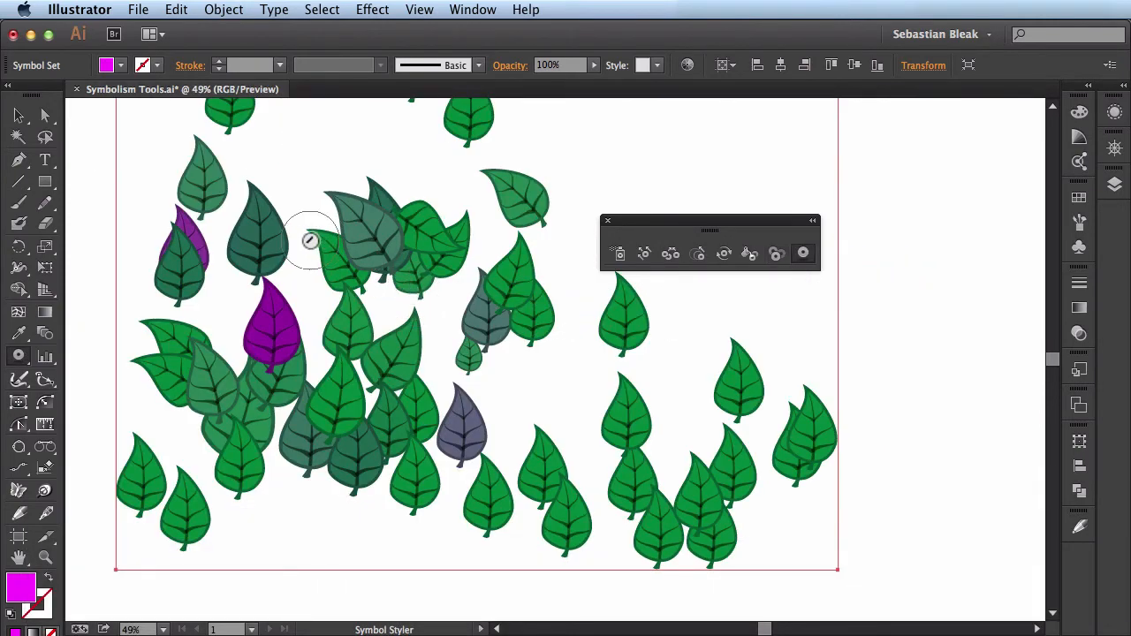
{"action": "left_click", "coordinate": [314, 274]}
{"action": "left_click_drag", "start_coordinate": [648, 219], "coordinate": [539, 126]}
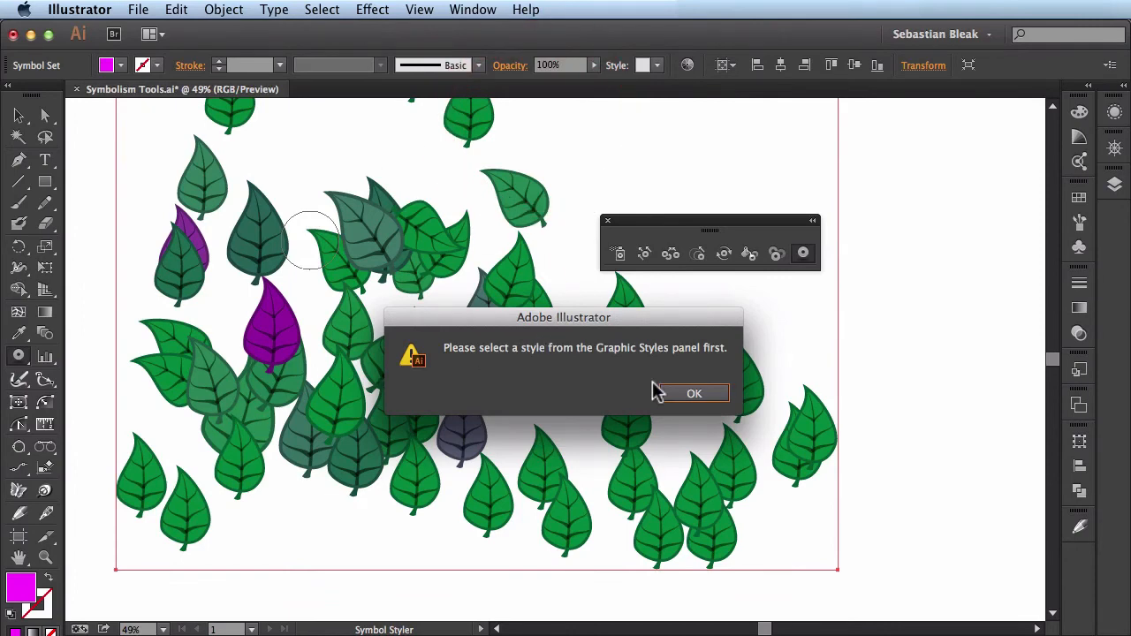
{"action": "left_click", "coordinate": [680, 392]}
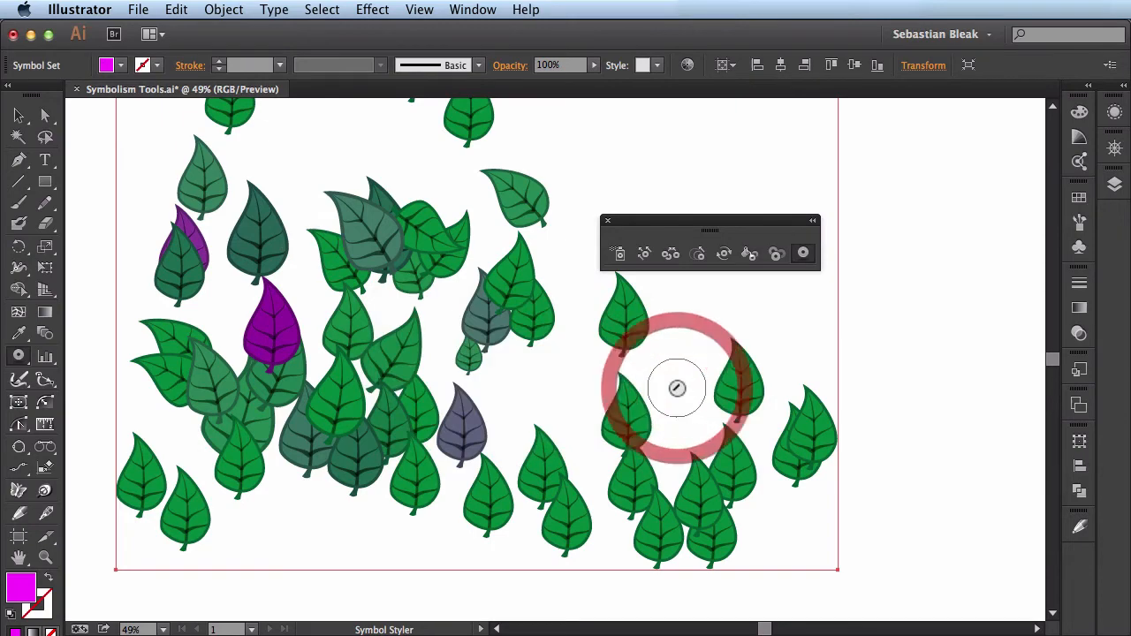
- Show the graphic styles and apply the Drop Shadow style to the single leaf right of the central cluster
{"action": "left_click", "coordinate": [473, 10]}
{"action": "scroll", "coordinate": [610, 366], "scroll_direction": "down", "scroll_amount": 1}
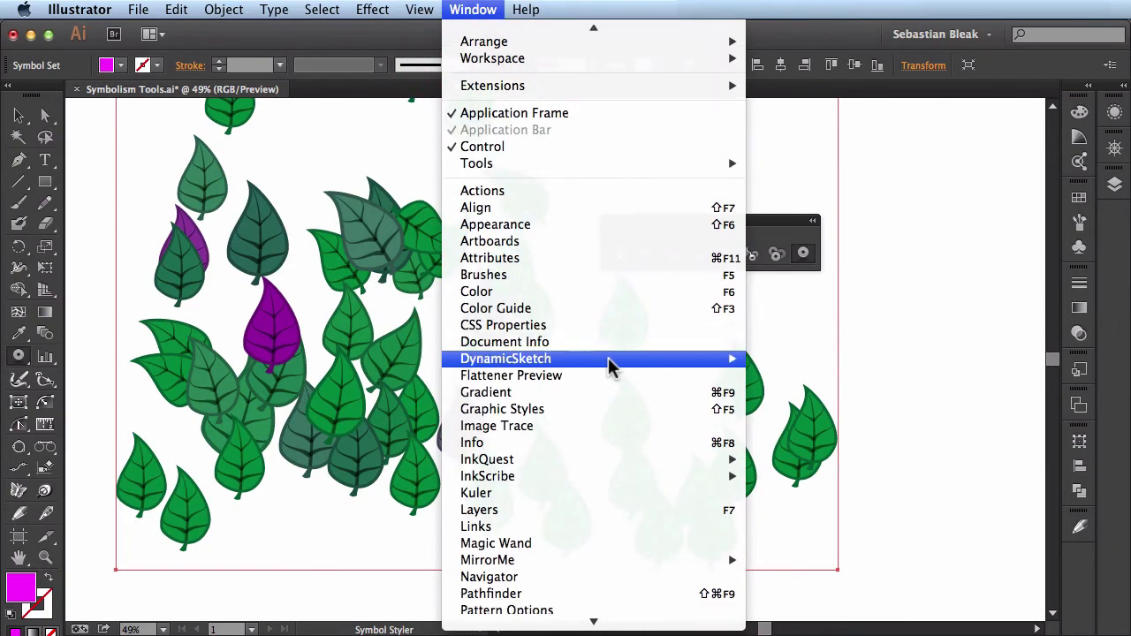
{"action": "left_click", "coordinate": [612, 413]}
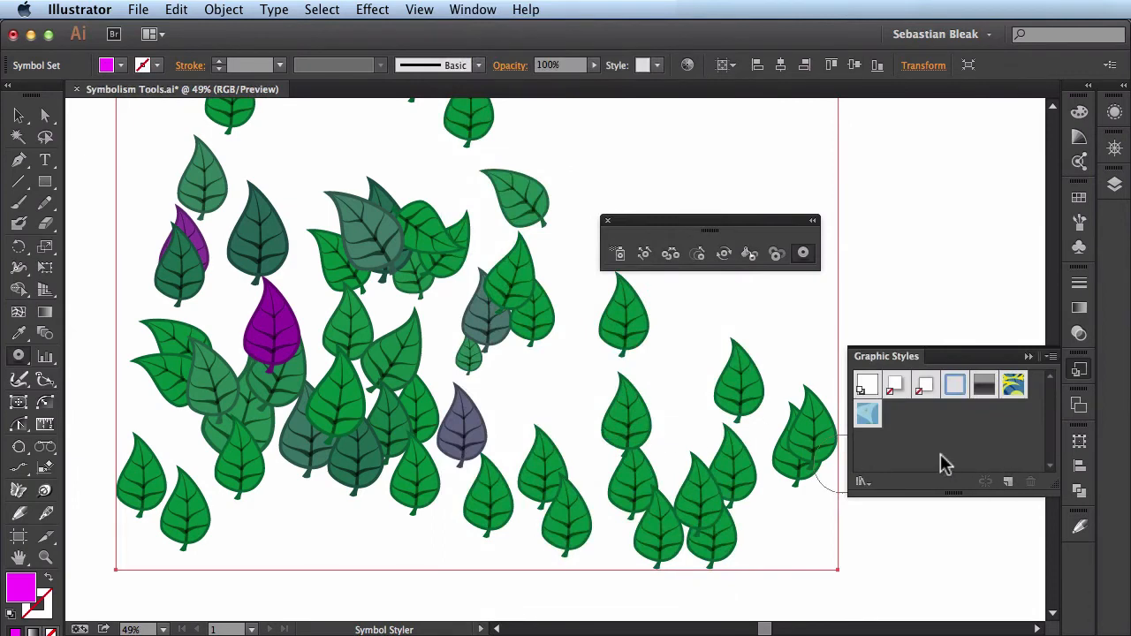
{"action": "left_click", "coordinate": [899, 392]}
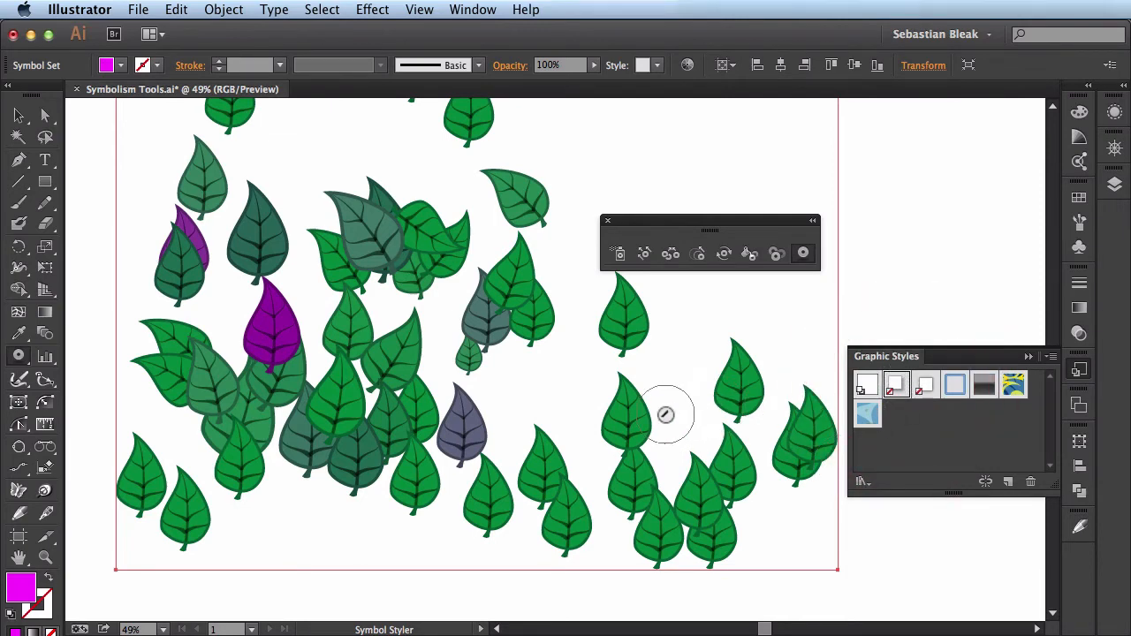
{"action": "left_click", "coordinate": [626, 329]}
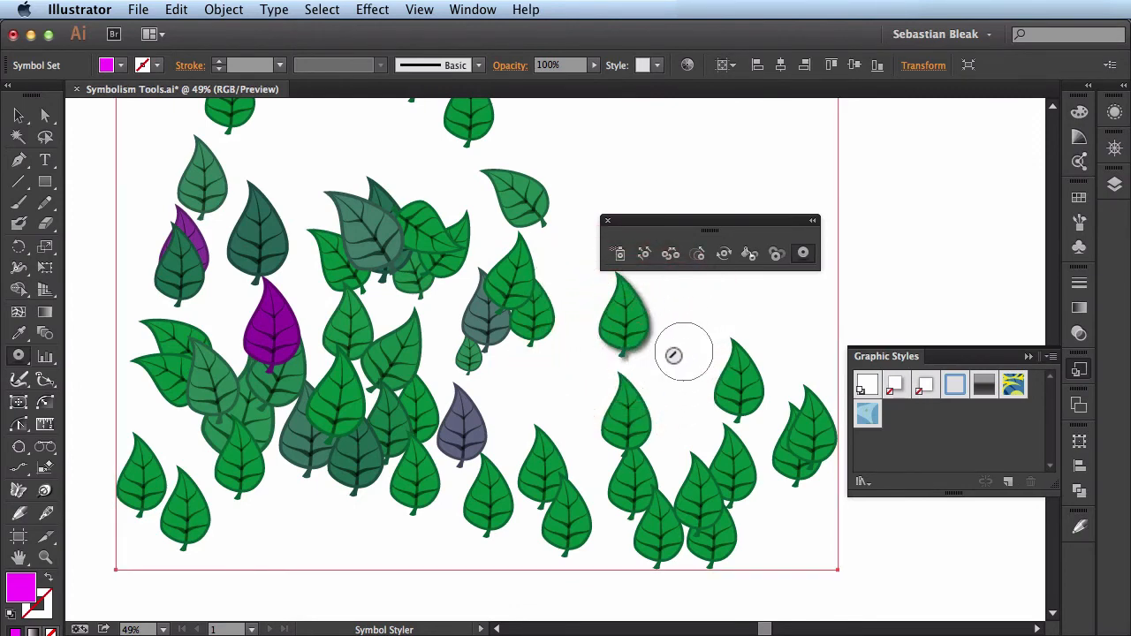
- Review the Symbol Styler's options and remove the drop shadow from the single leaf right of the central cluster
{"action": "key", "text": "Return"}
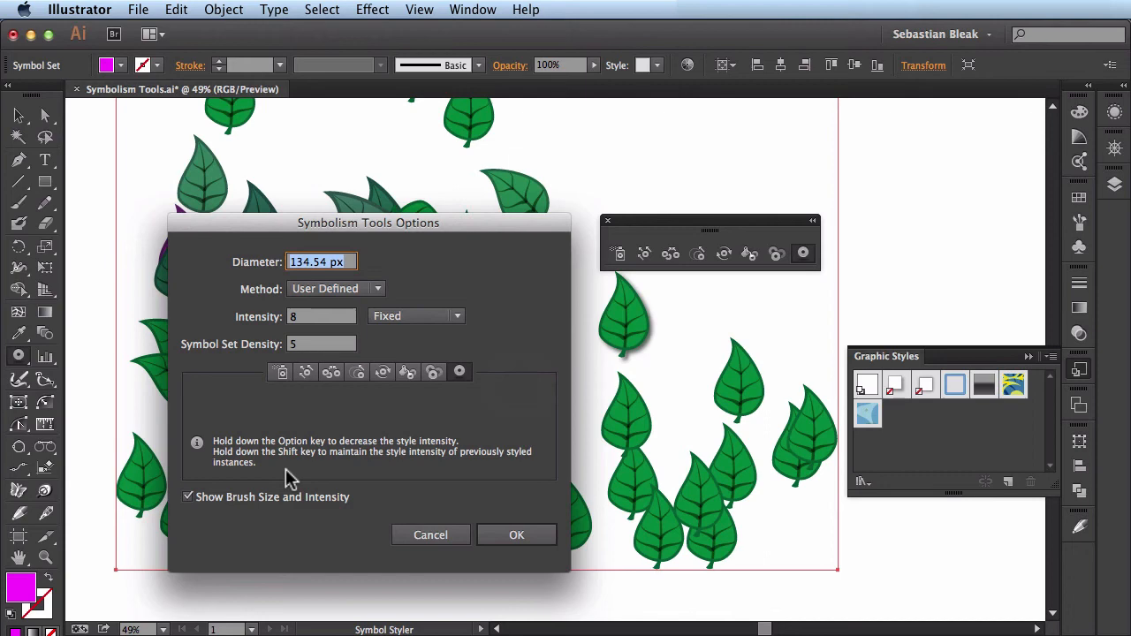
{"action": "left_click", "coordinate": [499, 535]}
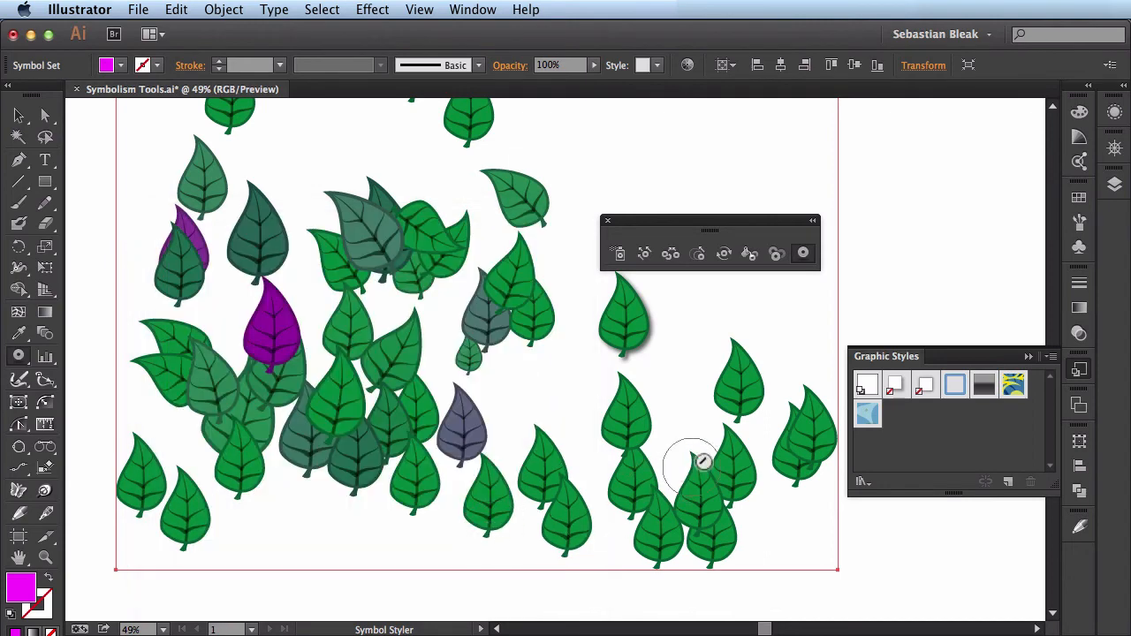
{"action": "key", "text": "alt"}
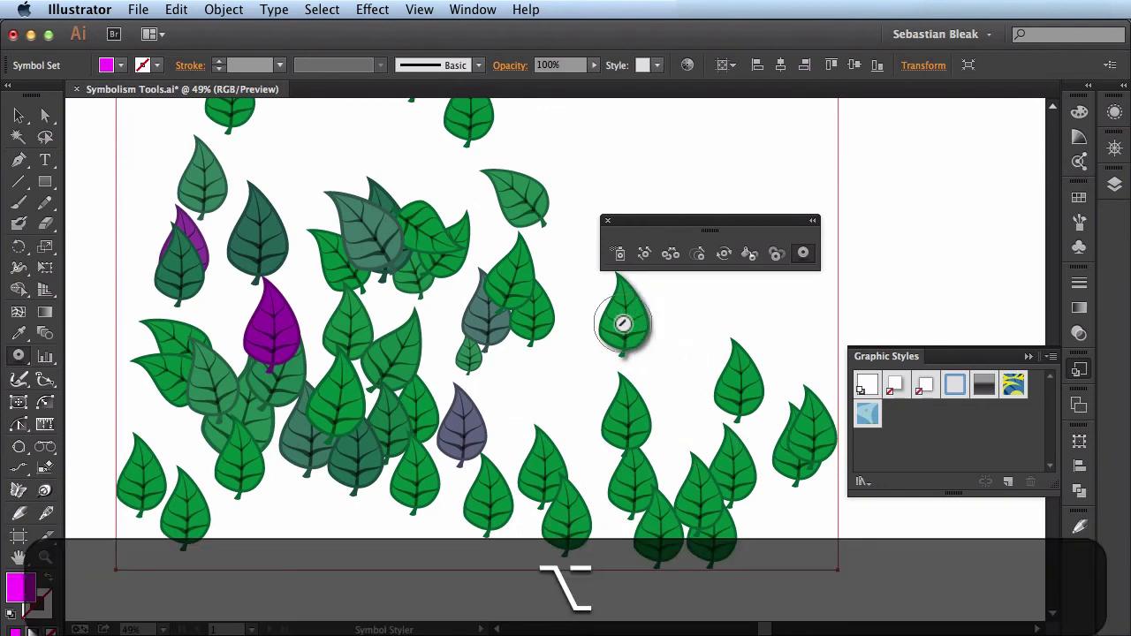
{"action": "left_click", "coordinate": [622, 321], "text": "alt"}
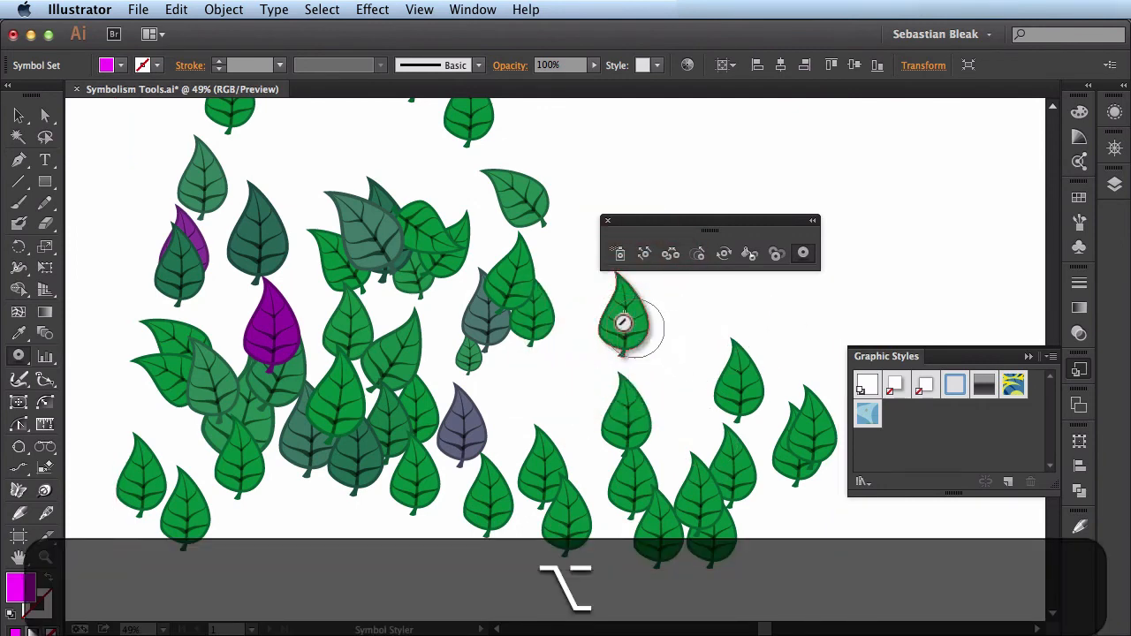
{"action": "left_click", "coordinate": [622, 323], "text": "alt"}
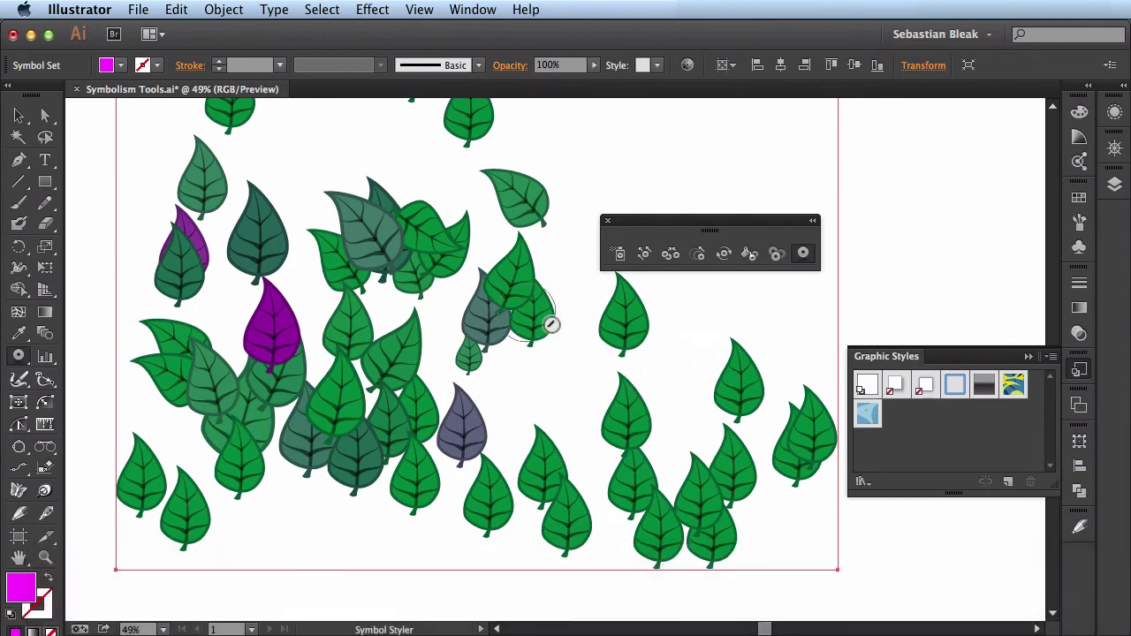
- Build up the Drop Shadow style in increasing strength on the single leaf right of the central cluster, viewed close up
{"action": "key", "text": "space"}
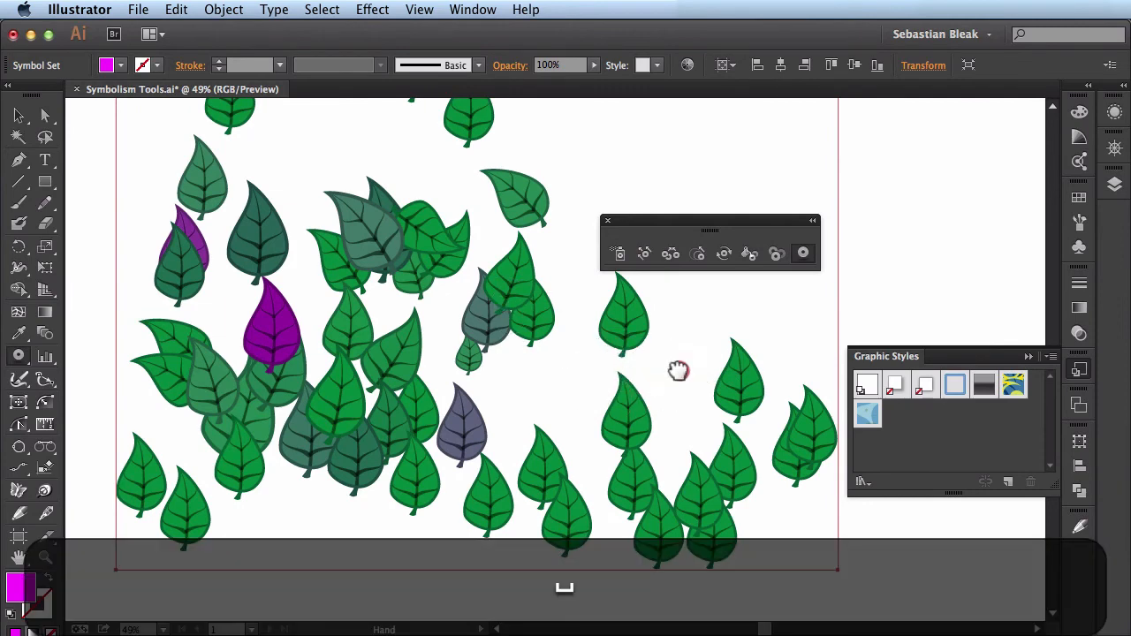
{"action": "left_click_drag", "start_coordinate": [678, 370], "coordinate": [457, 426]}
{"action": "key", "text": "super+space"}
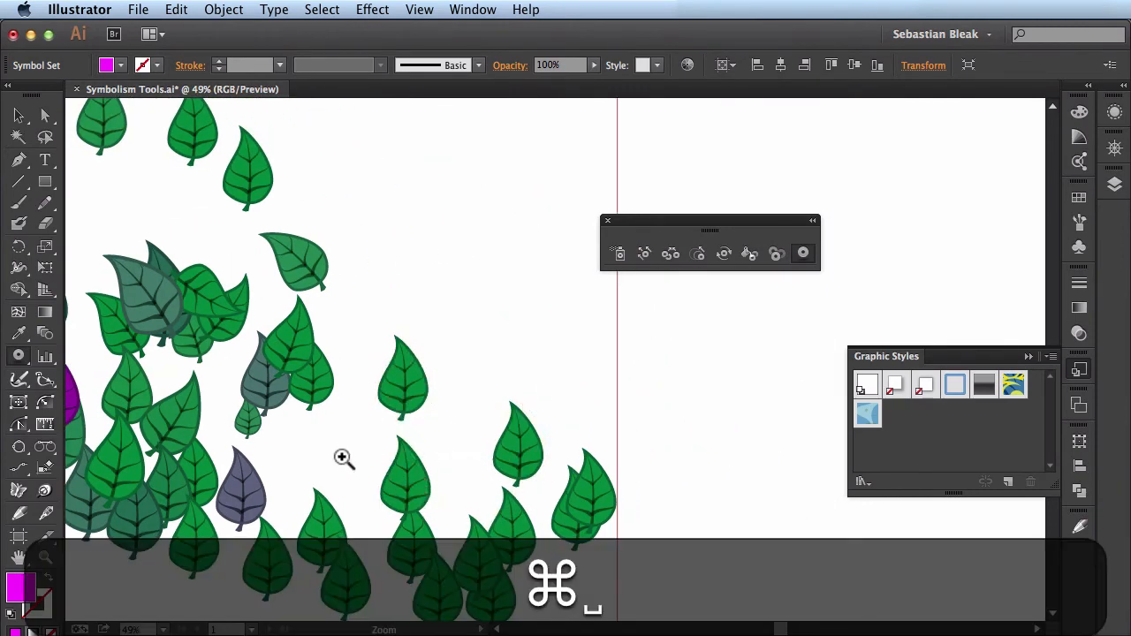
{"action": "left_click_drag", "start_coordinate": [343, 458], "coordinate": [530, 296]}
{"action": "key", "text": "space"}
{"action": "left_click_drag", "start_coordinate": [530, 482], "coordinate": [412, 451]}
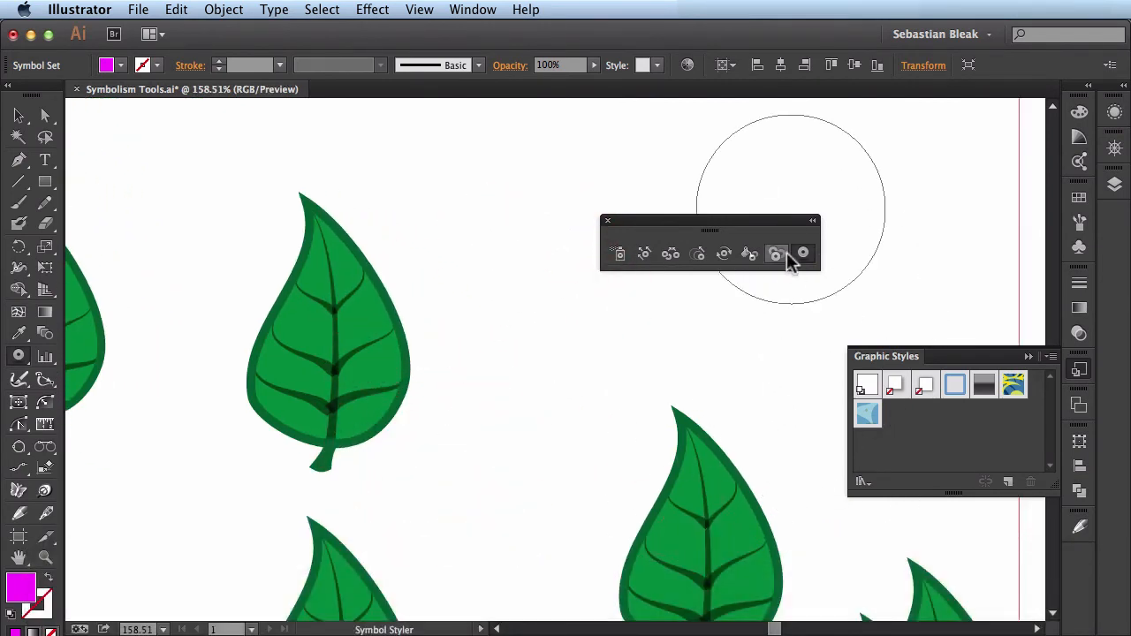
{"action": "left_click", "coordinate": [896, 391]}
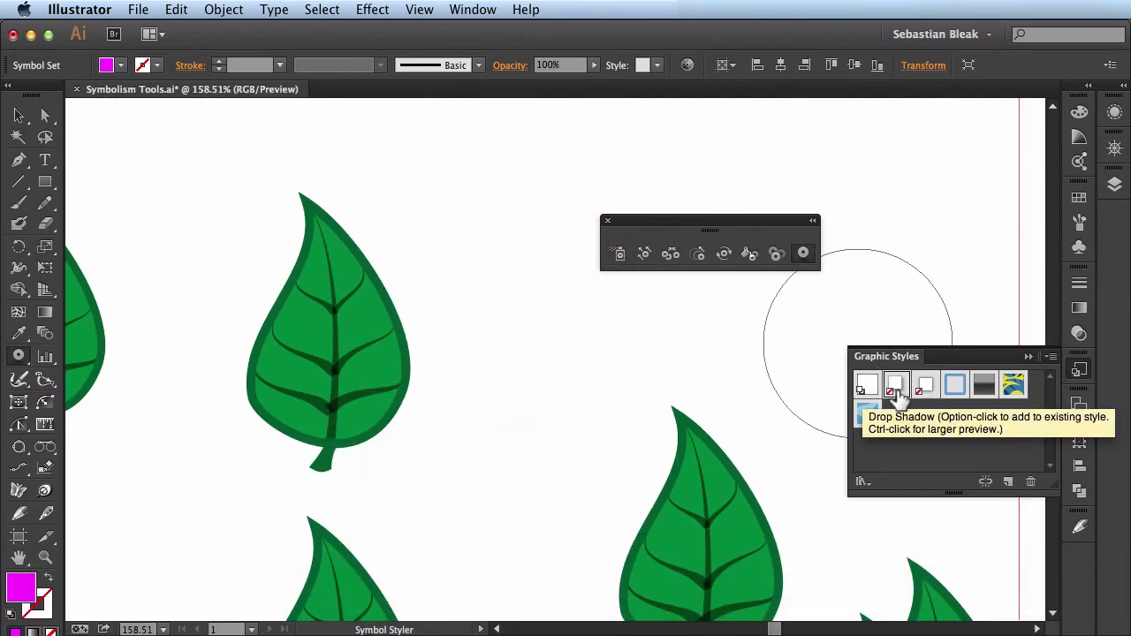
{"action": "left_click", "coordinate": [349, 352]}
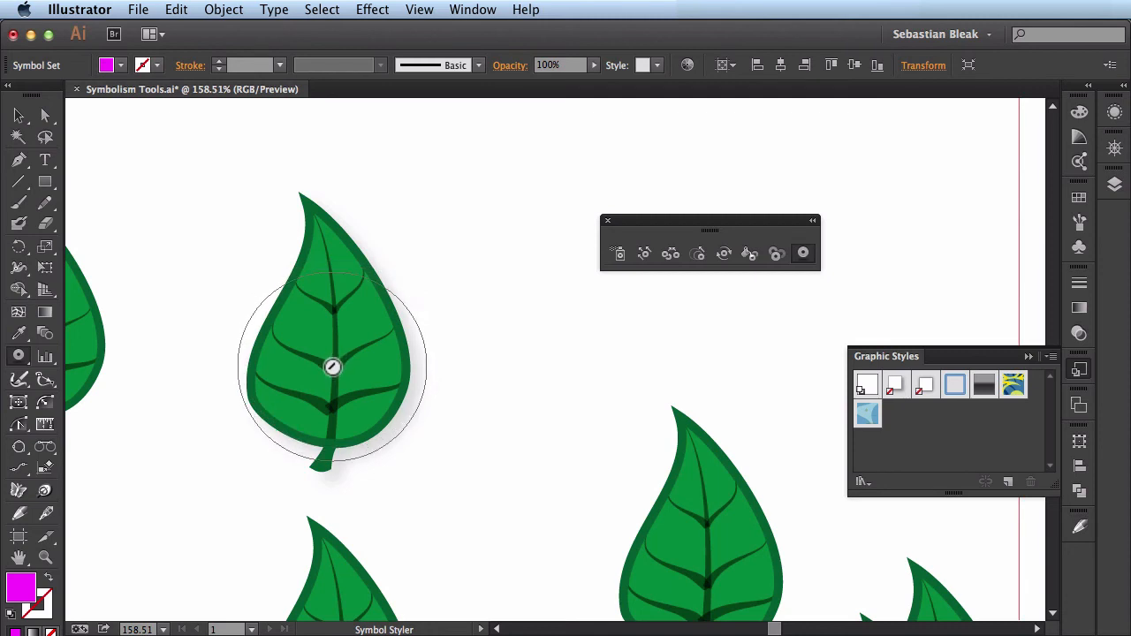
{"action": "left_click", "coordinate": [332, 367]}
{"action": "left_click", "coordinate": [332, 367]}
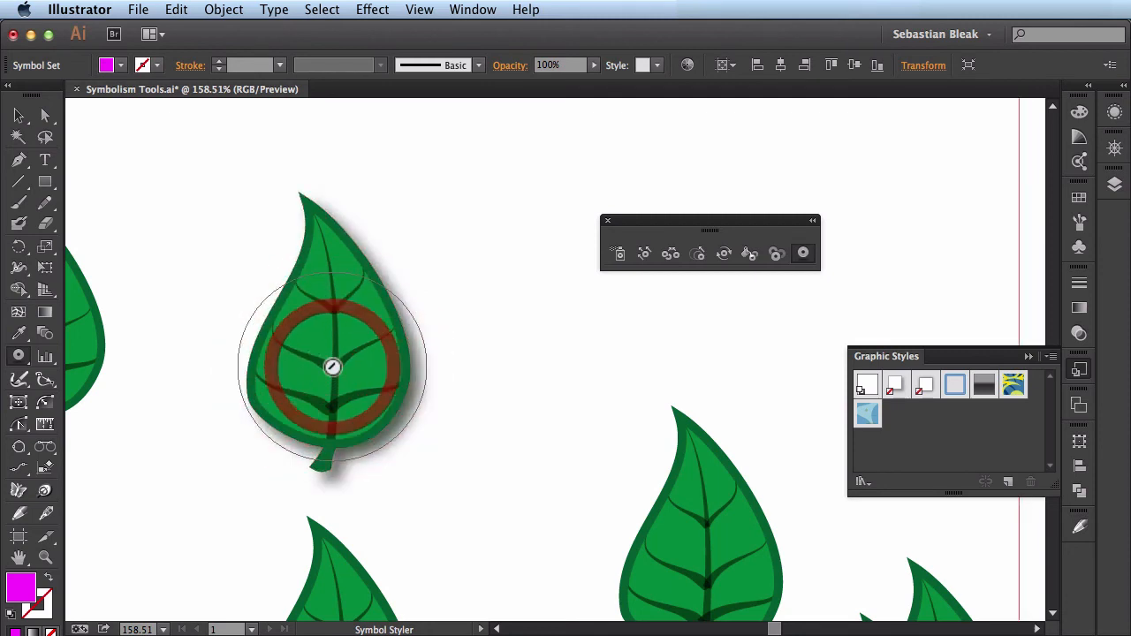
{"action": "left_click", "coordinate": [333, 367]}
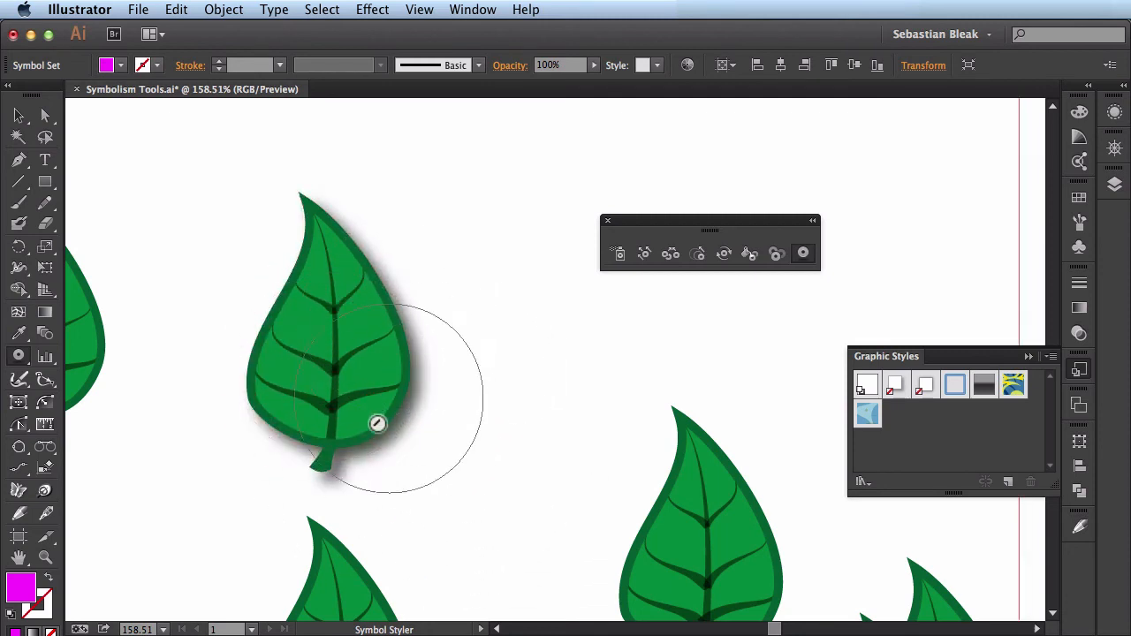
- Gradually reduce the drop shadow on the enlarged single leaf until it is gone
{"action": "key", "text": "alt"}
{"action": "left_click", "coordinate": [337, 371], "text": "alt"}
{"action": "left_click", "coordinate": [336, 372], "text": "alt"}
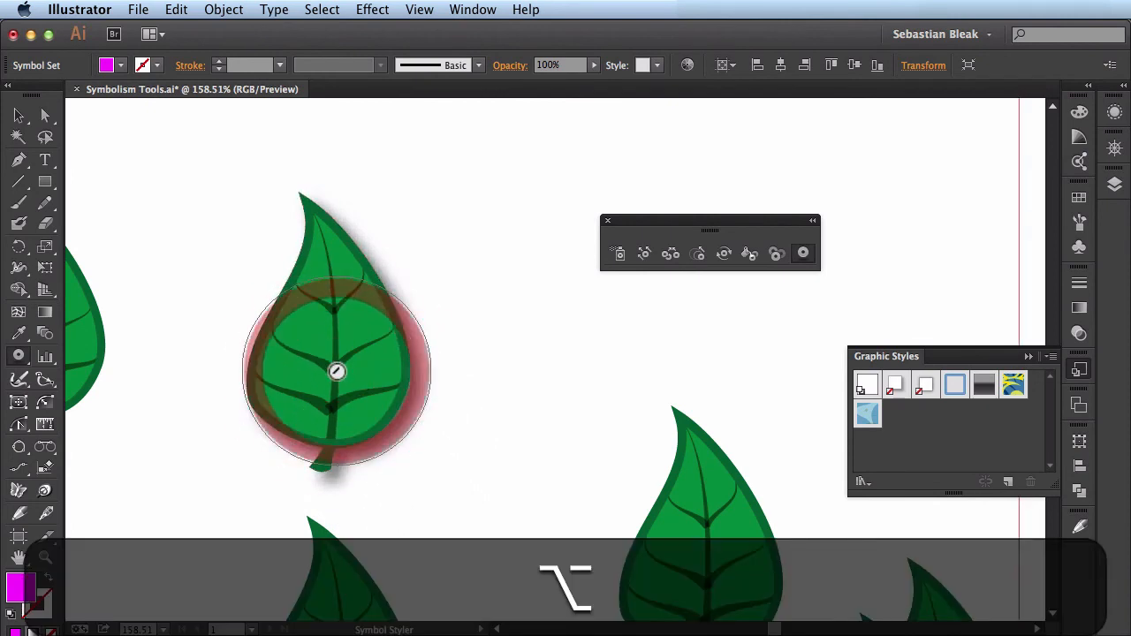
{"action": "left_click", "coordinate": [336, 371], "text": "alt"}
{"action": "left_click", "coordinate": [337, 372], "text": "alt"}
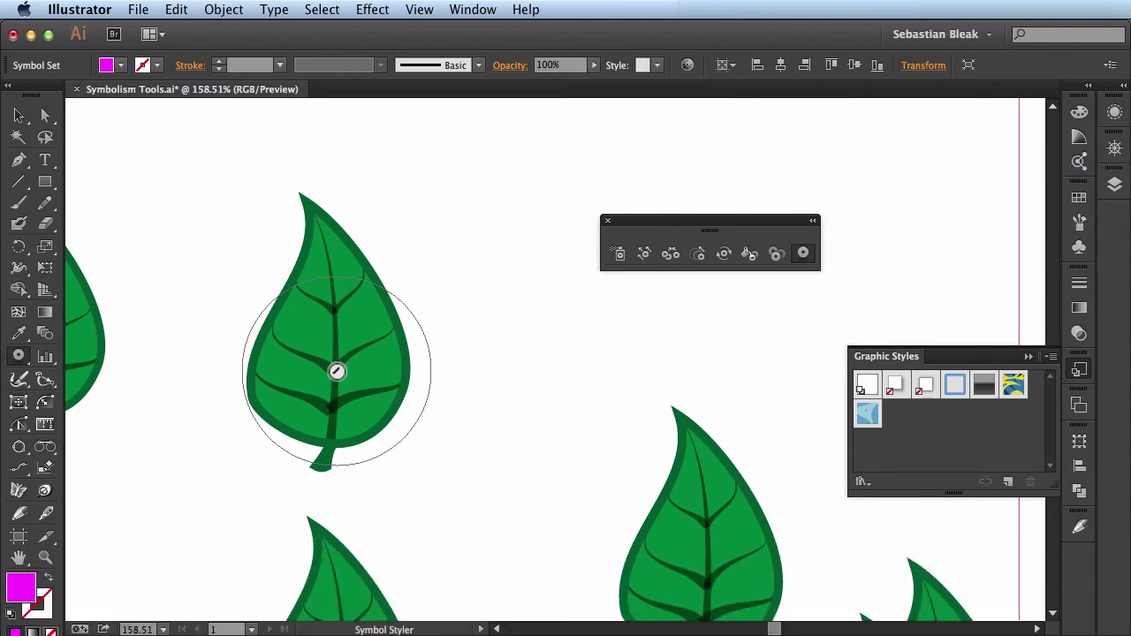
- Brush the Drop Shadow style in varying strengths over the central cluster, the leaves right of it and the lower row
{"action": "key", "text": "super+0"}
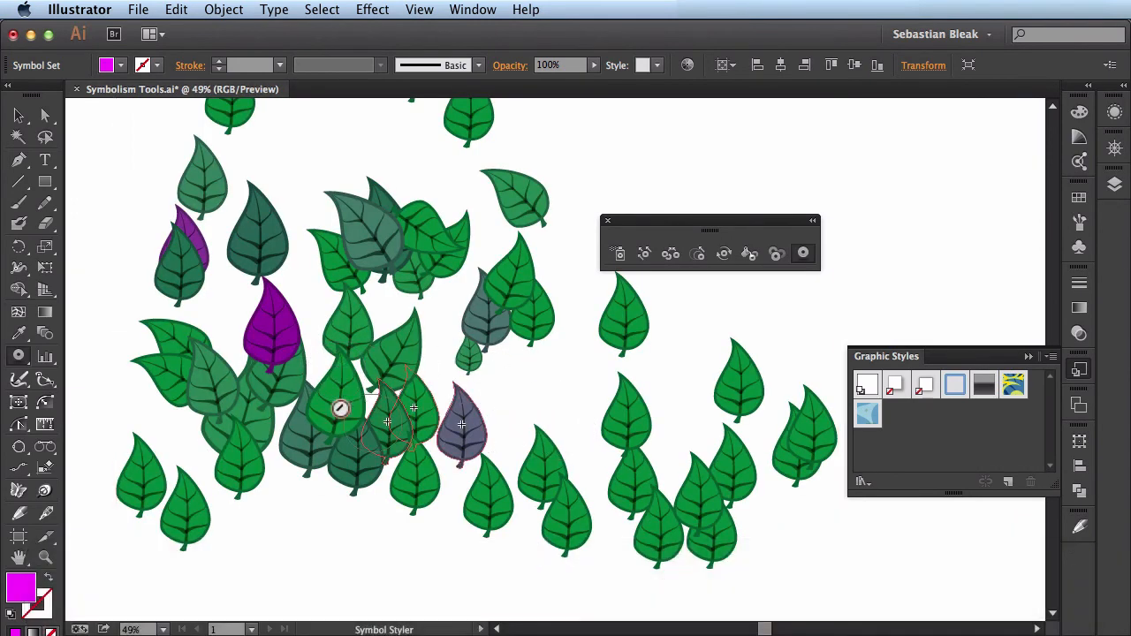
{"action": "mouse_move", "coordinate": [341, 408]}
{"action": "left_mouse_down"}
{"action": "mouse_move", "coordinate": [548, 363]}
{"action": "mouse_move", "coordinate": [635, 288]}
{"action": "mouse_move", "coordinate": [695, 475]}
{"action": "left_mouse_up"}
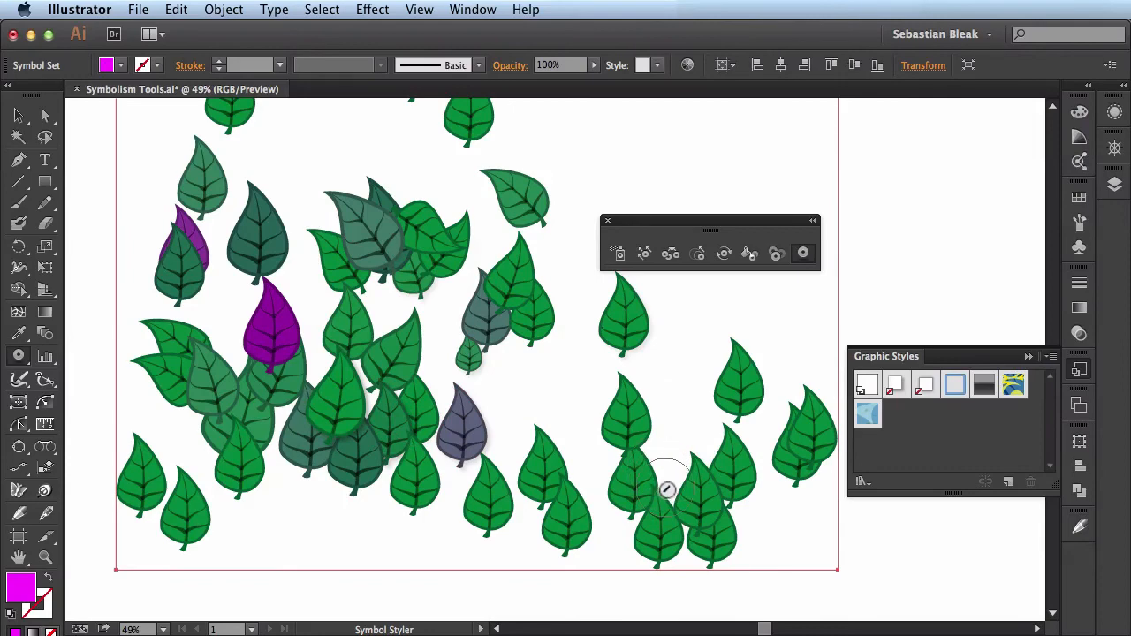
{"action": "left_click", "coordinate": [467, 328]}
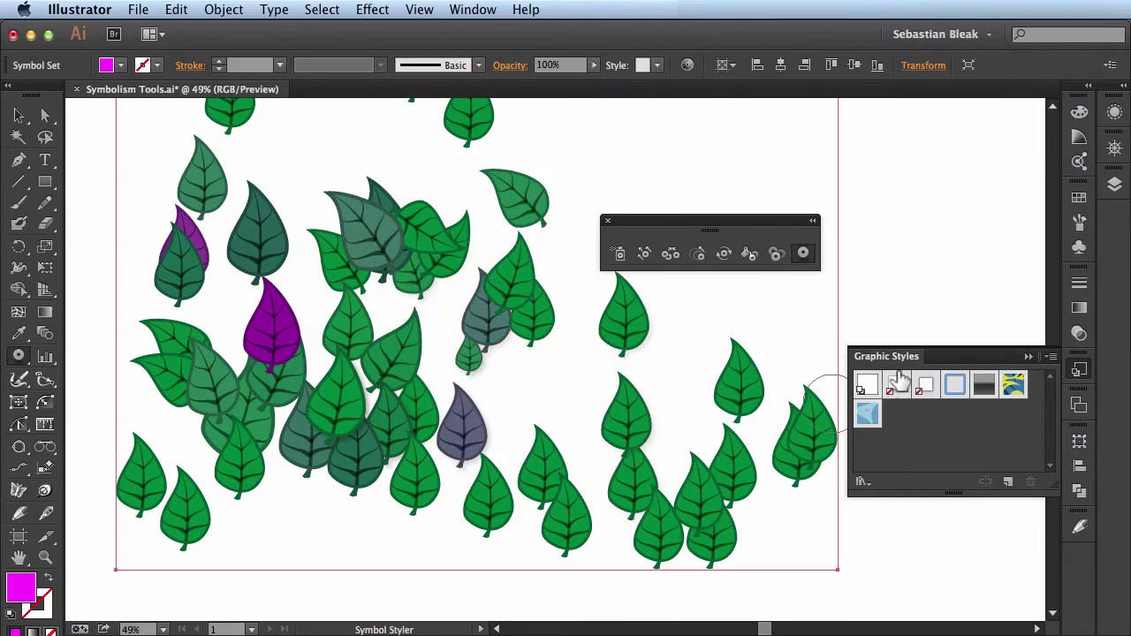
{"action": "mouse_move", "coordinate": [651, 442]}
{"action": "left_mouse_down"}
{"action": "mouse_move", "coordinate": [519, 297]}
{"action": "mouse_move", "coordinate": [603, 377]}
{"action": "left_mouse_up"}
{"action": "mouse_move", "coordinate": [515, 479]}
{"action": "left_mouse_down"}
{"action": "mouse_move", "coordinate": [560, 510]}
{"action": "mouse_move", "coordinate": [669, 323]}
{"action": "mouse_move", "coordinate": [682, 471]}
{"action": "mouse_move", "coordinate": [568, 504]}
{"action": "left_mouse_up"}
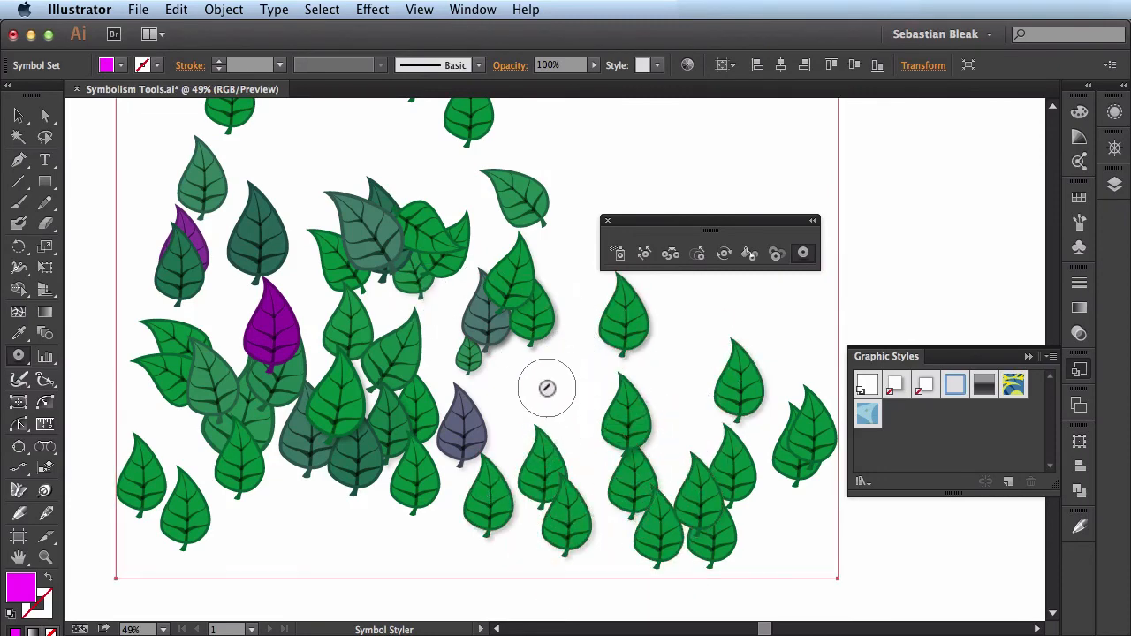
{"action": "mouse_move", "coordinate": [500, 222]}
{"action": "left_mouse_down"}
{"action": "mouse_move", "coordinate": [392, 264]}
{"action": "mouse_move", "coordinate": [526, 203]}
{"action": "mouse_move", "coordinate": [477, 323]}
{"action": "mouse_move", "coordinate": [475, 260]}
{"action": "mouse_move", "coordinate": [379, 291]}
{"action": "left_mouse_up"}
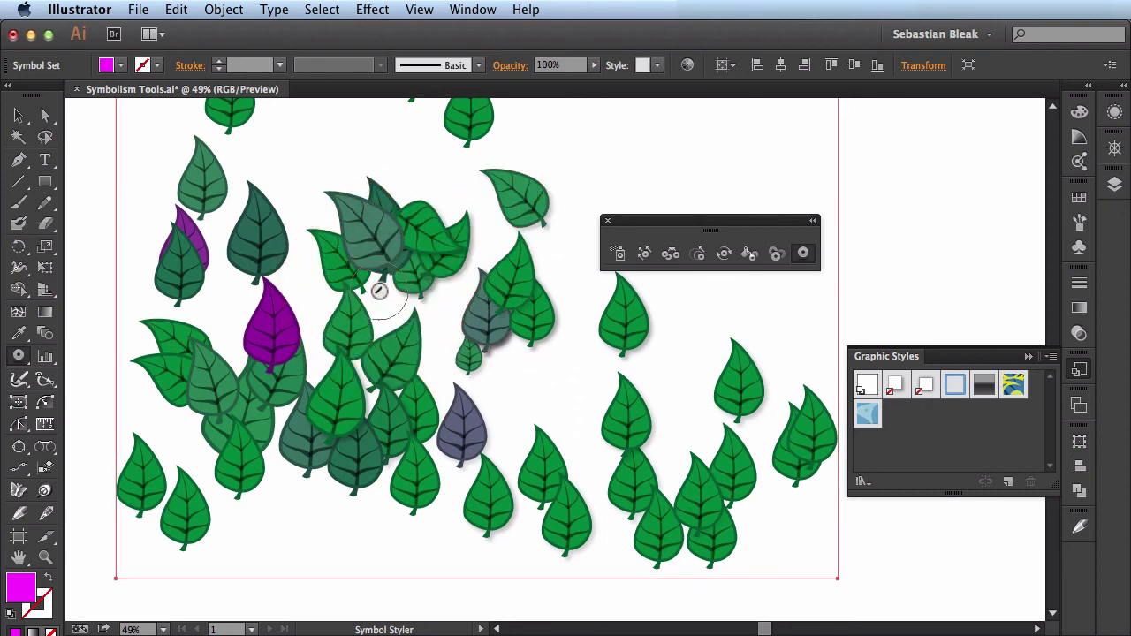